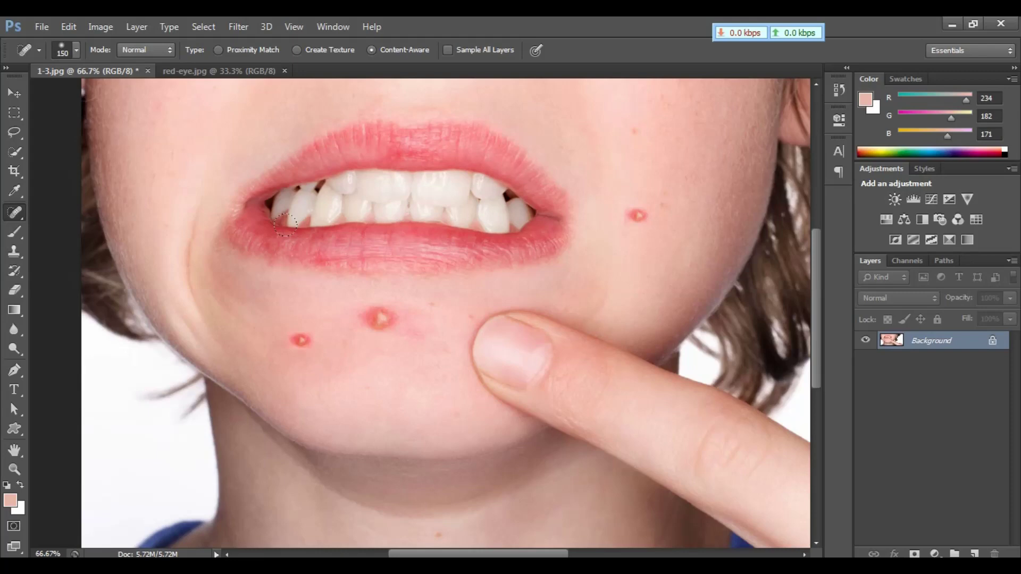
Keep the Spot Healing Brush, zoom to 100%, and raise the brush hardness above 0%
{"action": "right_click", "coordinate": [16, 214]}
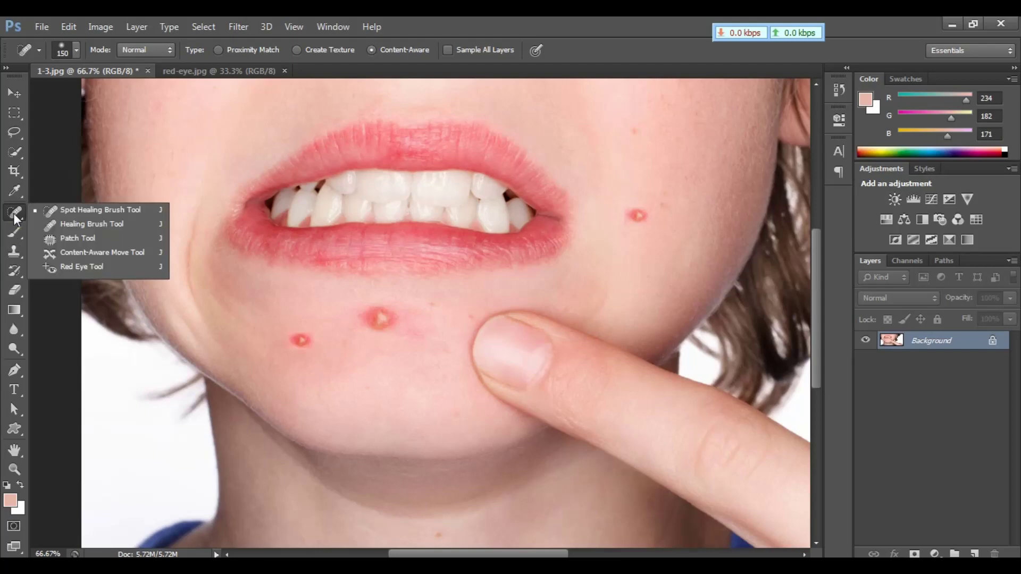
{"action": "left_click", "coordinate": [88, 212]}
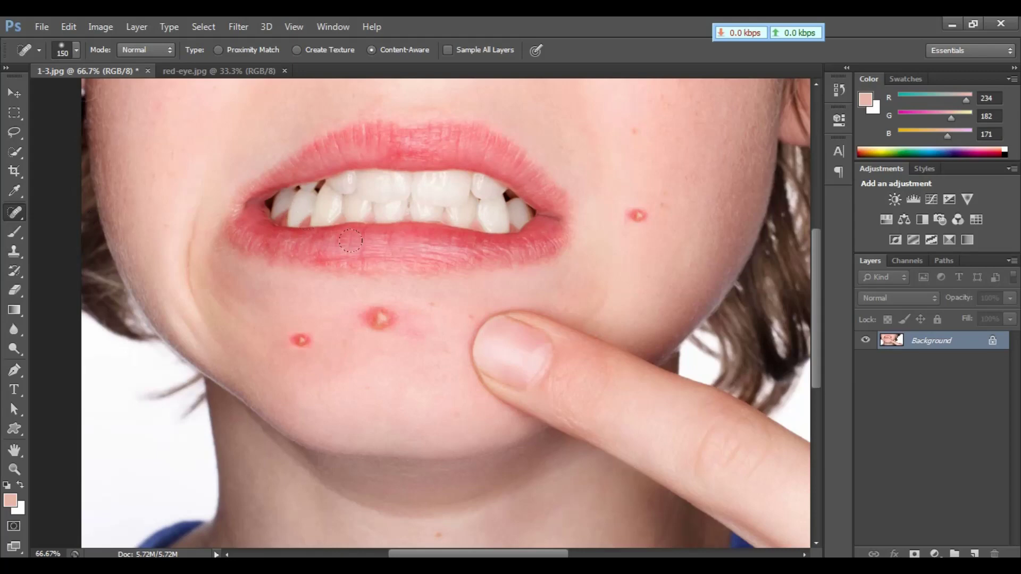
{"action": "key", "text": "ctrl+plus"}
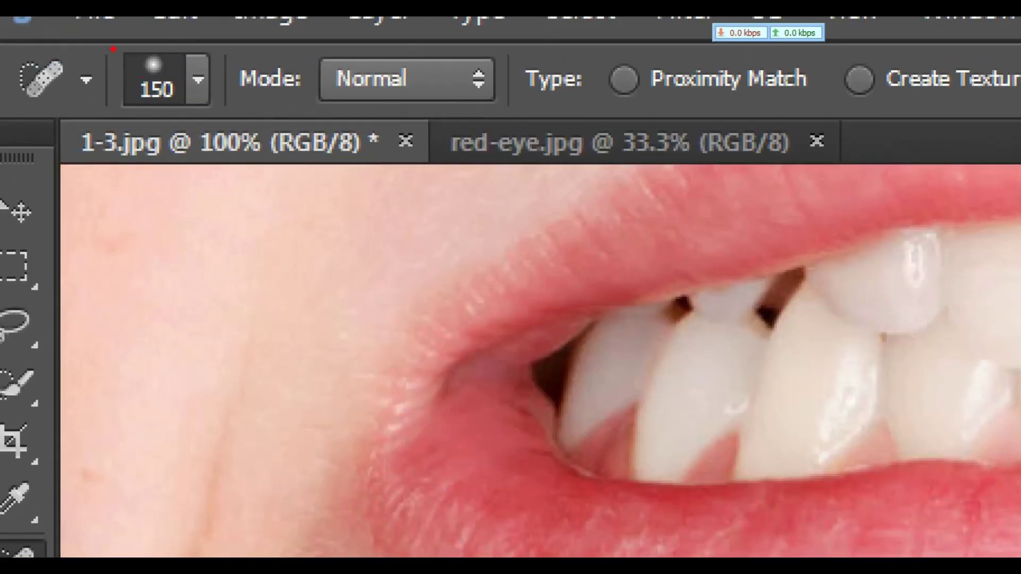
{"action": "left_click", "coordinate": [76, 51]}
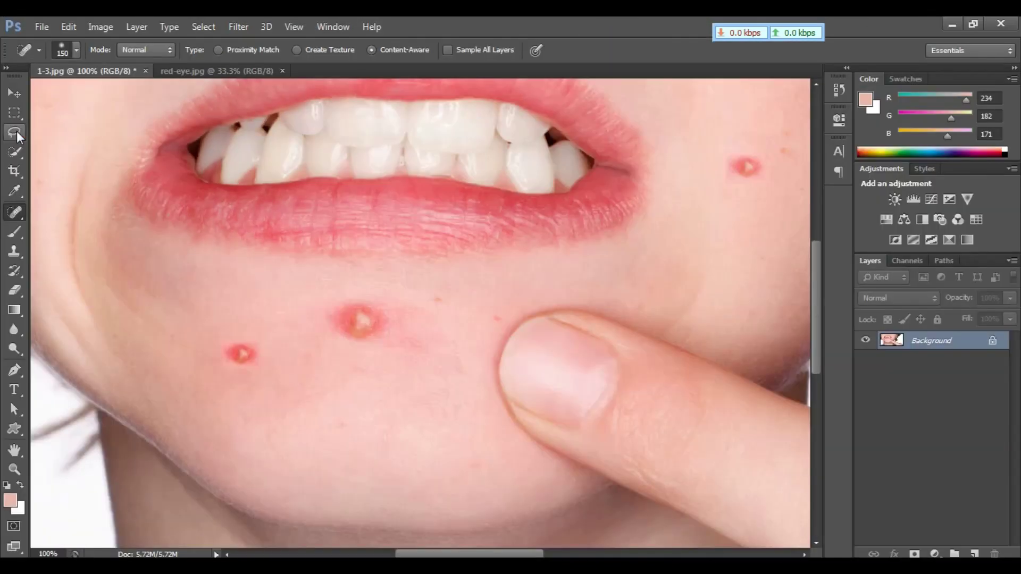
{"action": "left_click", "coordinate": [73, 55]}
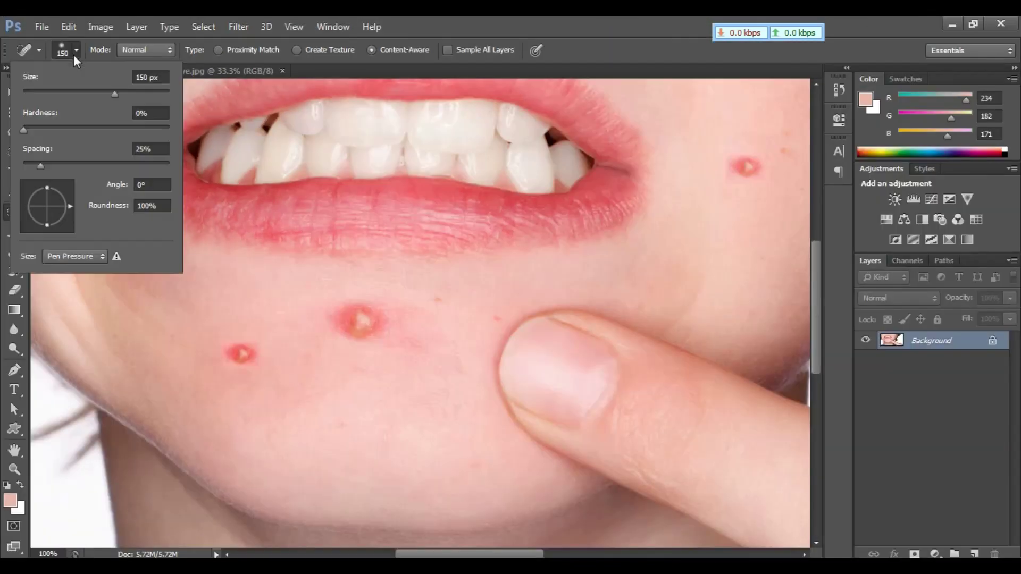
{"action": "left_click_drag", "start_coordinate": [24, 135], "coordinate": [96, 139]}
With a smaller brush, spot-heal the pimples below the lip, on the left chin and on the right cheek
{"action": "key", "text": "Return"}
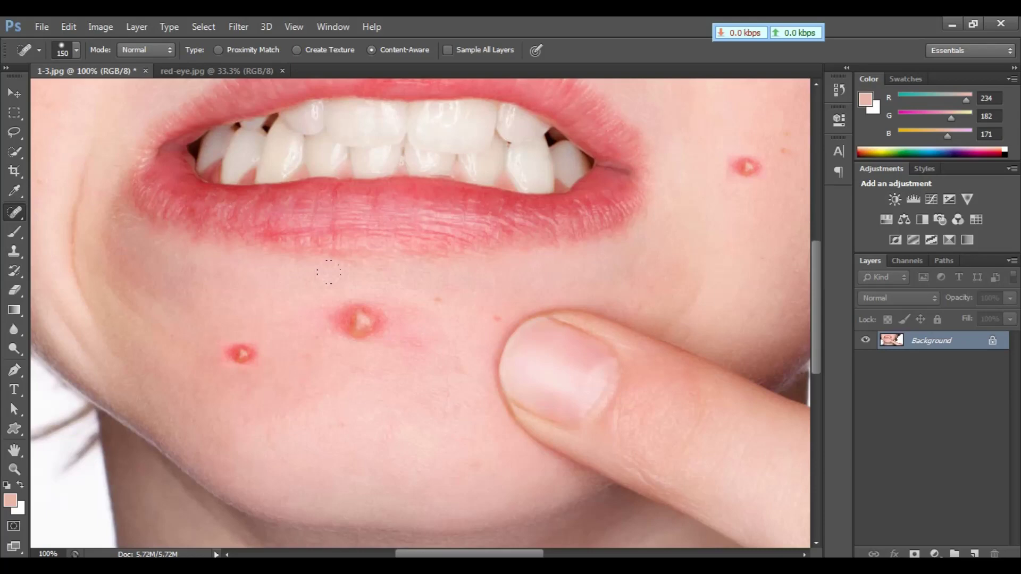
{"action": "key", "text": "bracketleft"}
{"action": "key", "text": "bracketleft"}
{"action": "key", "text": "bracketleft"}
{"action": "left_click", "coordinate": [358, 323]}
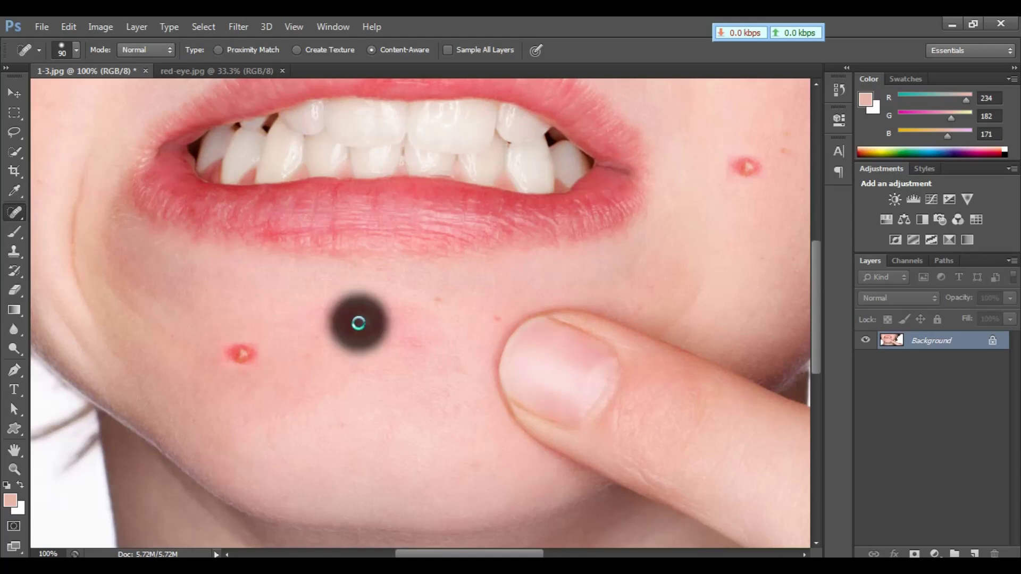
{"action": "left_click", "coordinate": [717, 360]}
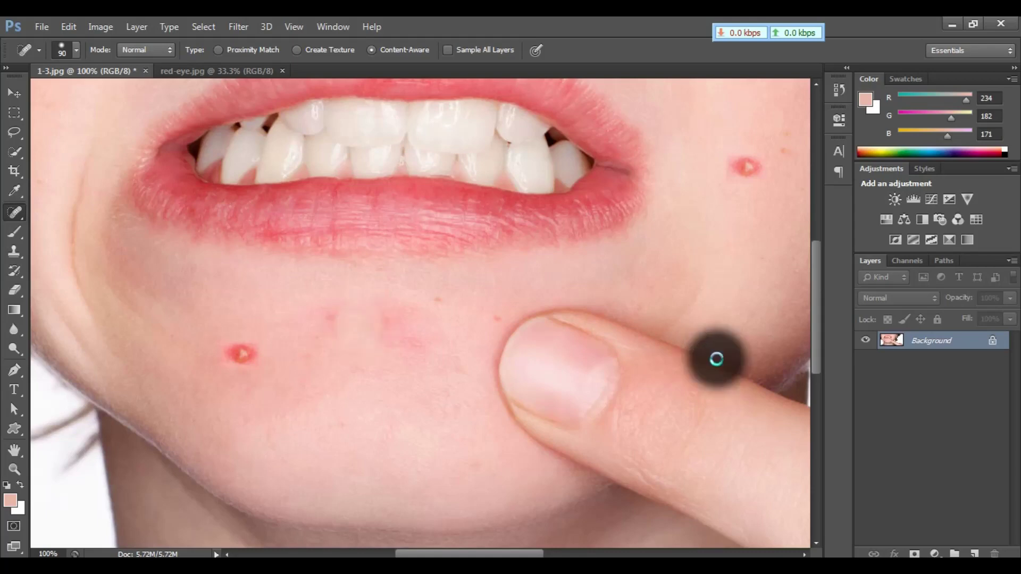
{"action": "key", "text": "ctrl+minus"}
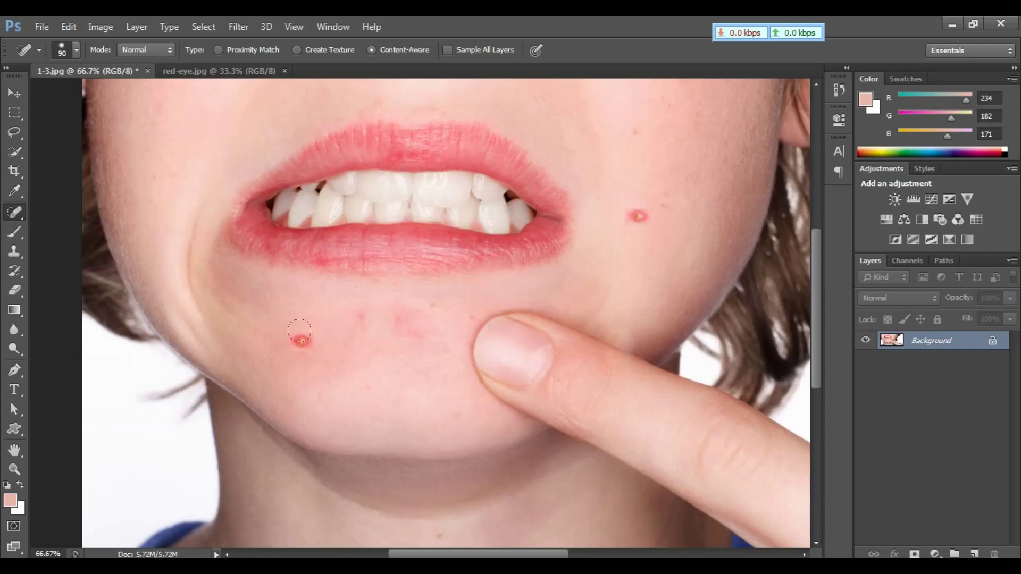
{"action": "left_click", "coordinate": [301, 340]}
{"action": "left_click", "coordinate": [640, 215]}
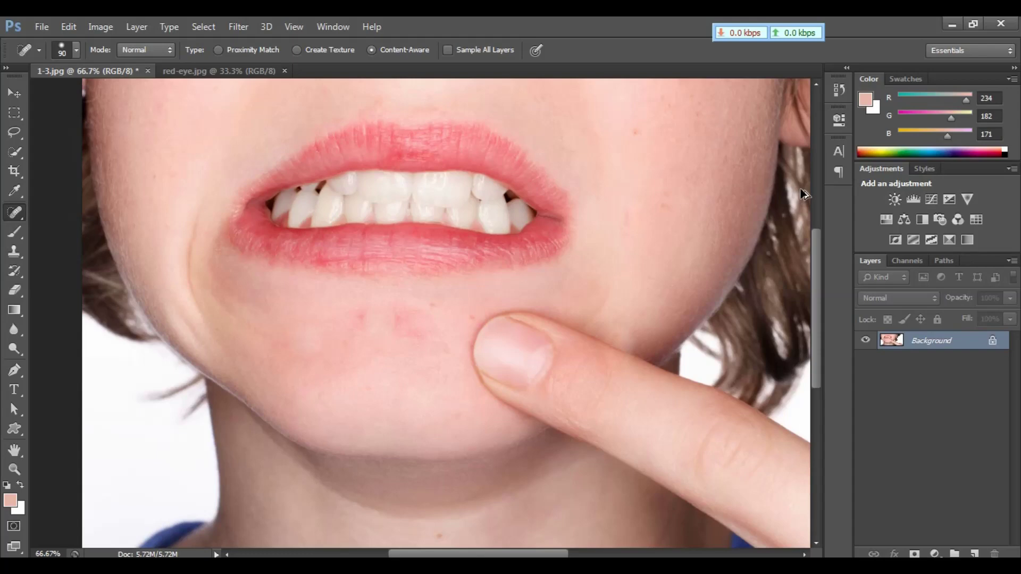
Undo the spot healing and try the enlarged Healing Brush Tool, which warns about a missing source point
{"action": "key", "text": "ctrl+alt+z"}
{"action": "key", "text": "ctrl+alt+z"}
{"action": "key", "text": "ctrl+alt+z"}
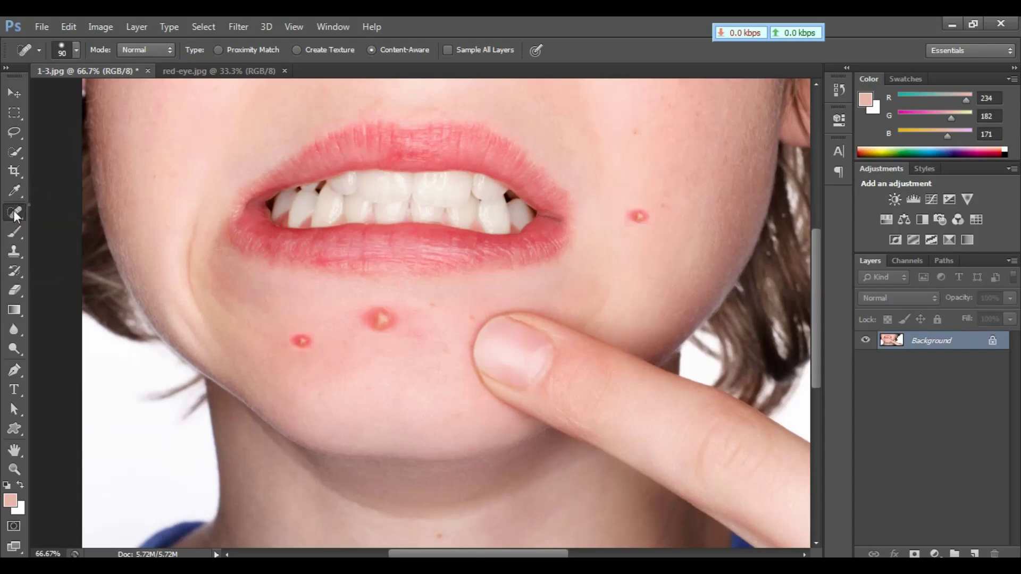
{"action": "right_click", "coordinate": [15, 214]}
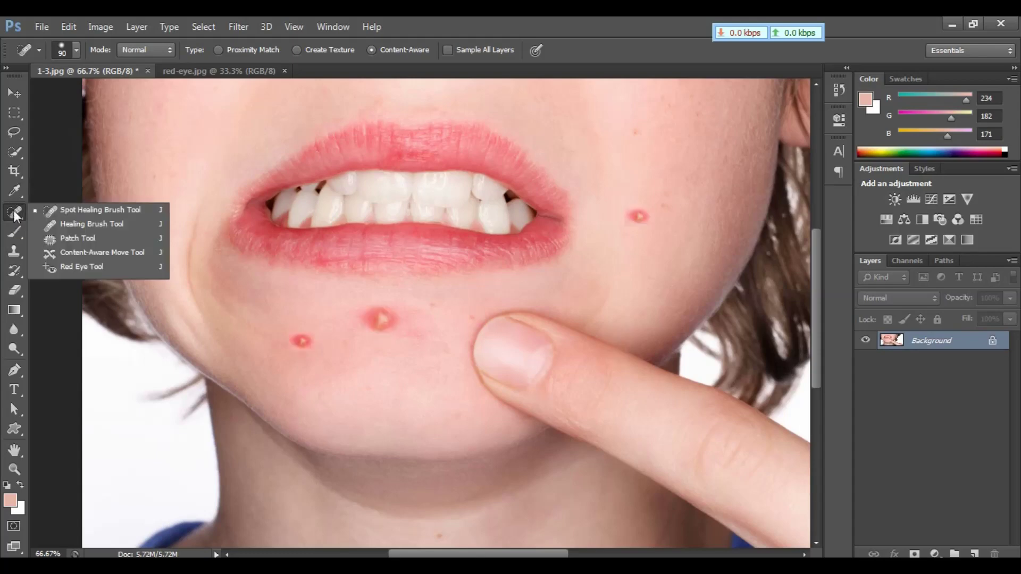
{"action": "left_click", "coordinate": [127, 225]}
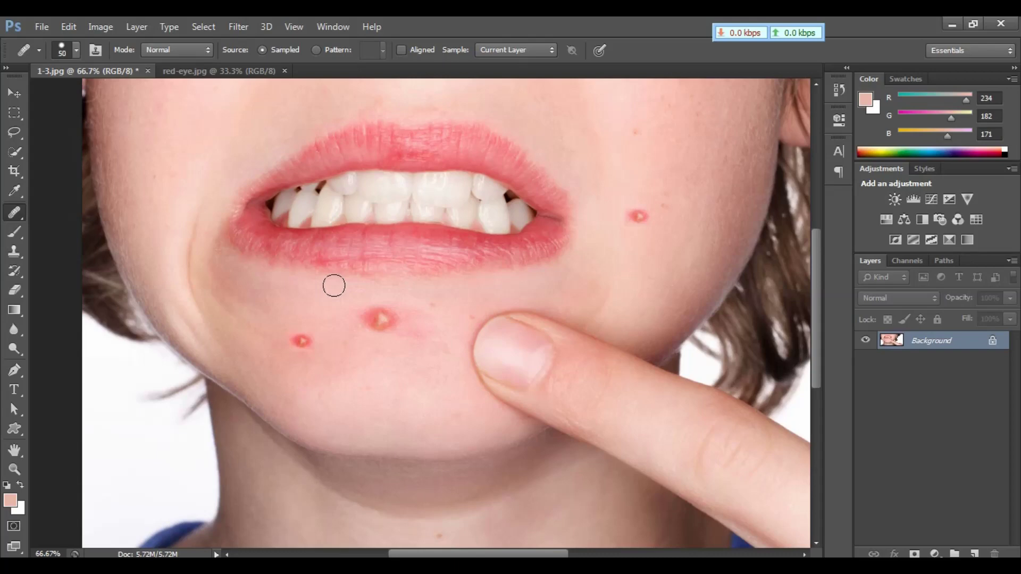
{"action": "key", "text": "bracketright"}
{"action": "key", "text": "bracketright"}
{"action": "key", "text": "bracketright"}
{"action": "left_click", "coordinate": [373, 311]}
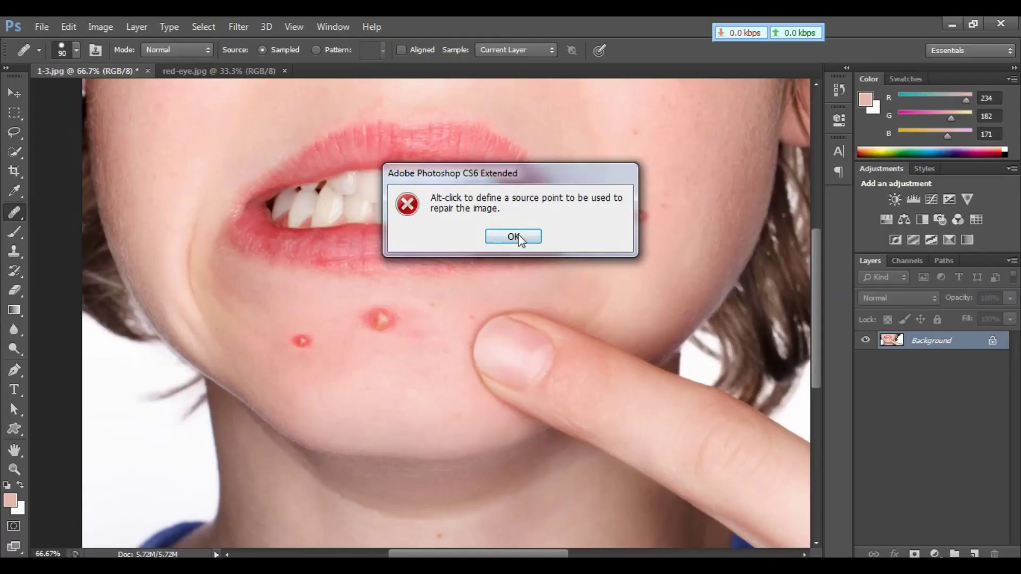
Dismiss the warning, Alt-sample clean chin skin, and heal the left and central chin pimples
{"action": "left_click", "coordinate": [514, 237]}
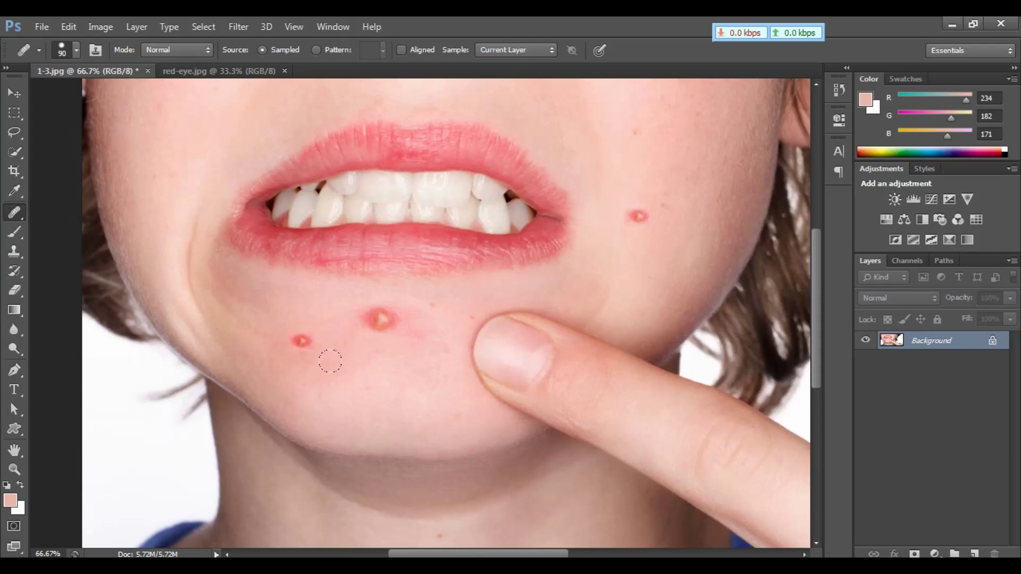
{"action": "key", "text": "alt"}
{"action": "left_click", "coordinate": [341, 371], "text": "alt"}
{"action": "left_click", "coordinate": [301, 341]}
{"action": "left_click", "coordinate": [380, 319]}
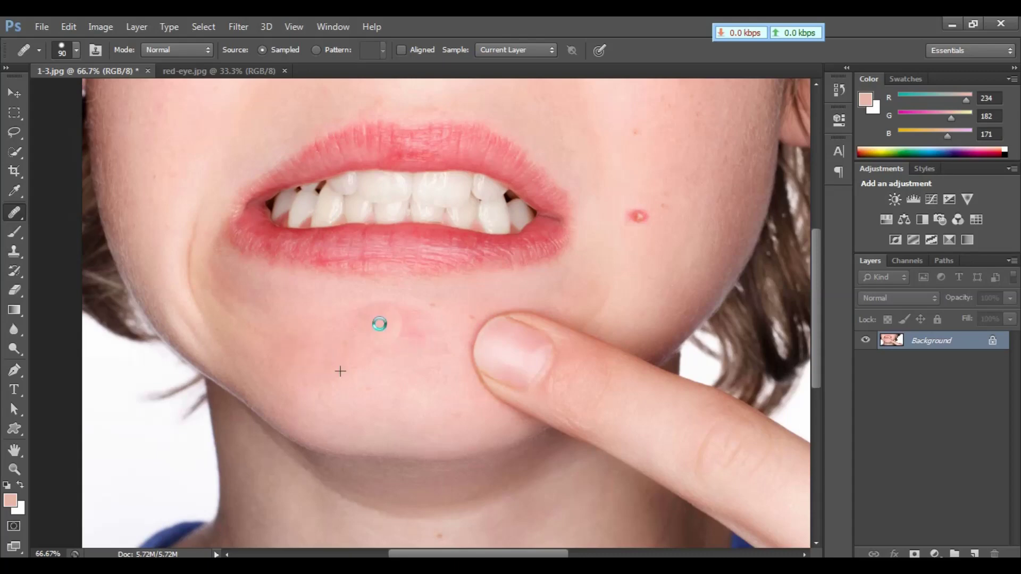
Heal the right-cheek pimple and blend the surrounding cheek skin, then undo the last stroke
{"action": "left_click", "coordinate": [634, 218]}
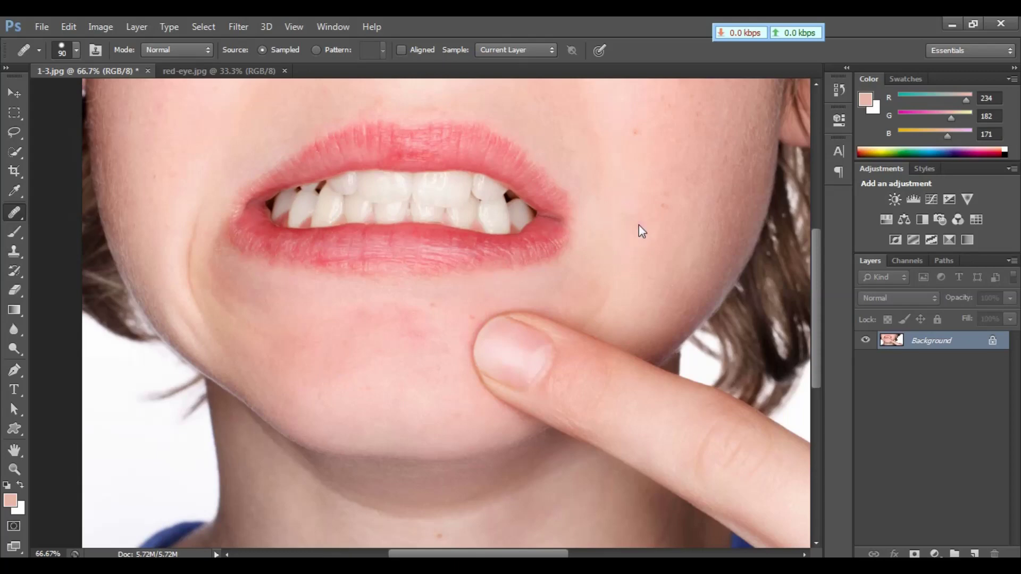
{"action": "left_click", "coordinate": [702, 250]}
{"action": "left_click", "coordinate": [623, 303]}
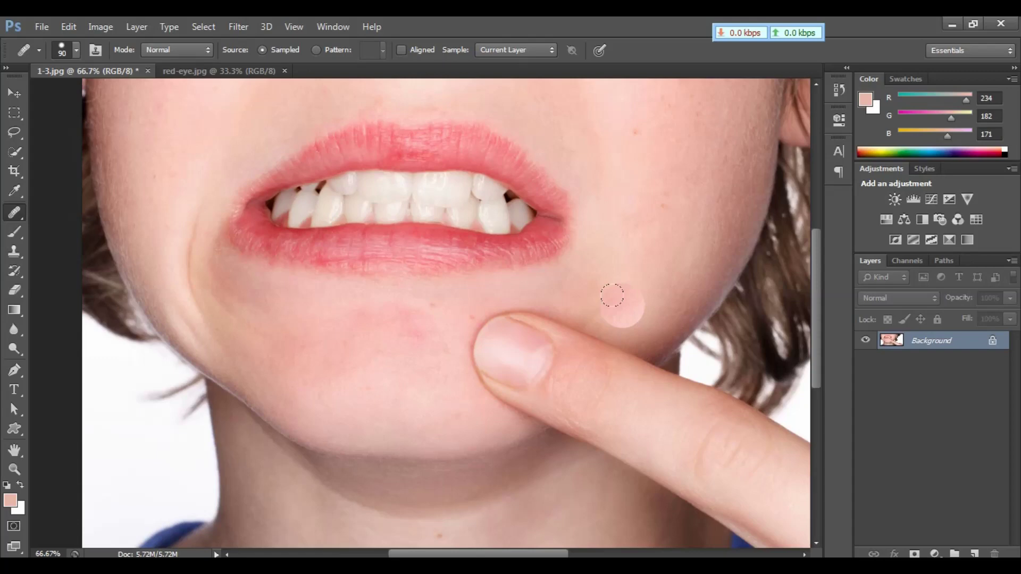
{"action": "key", "text": "ctrl+alt+z"}
Undo the remaining healing stroke and bring up the healing tools list
{"action": "key", "text": "ctrl+alt+z"}
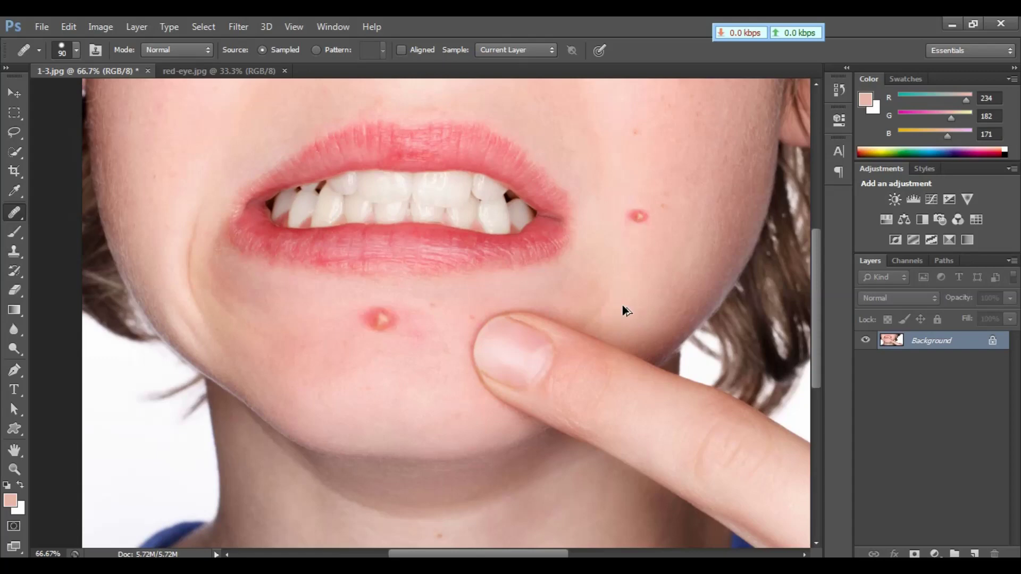
{"action": "key", "text": "ctrl+alt+z"}
{"action": "right_click", "coordinate": [14, 212]}
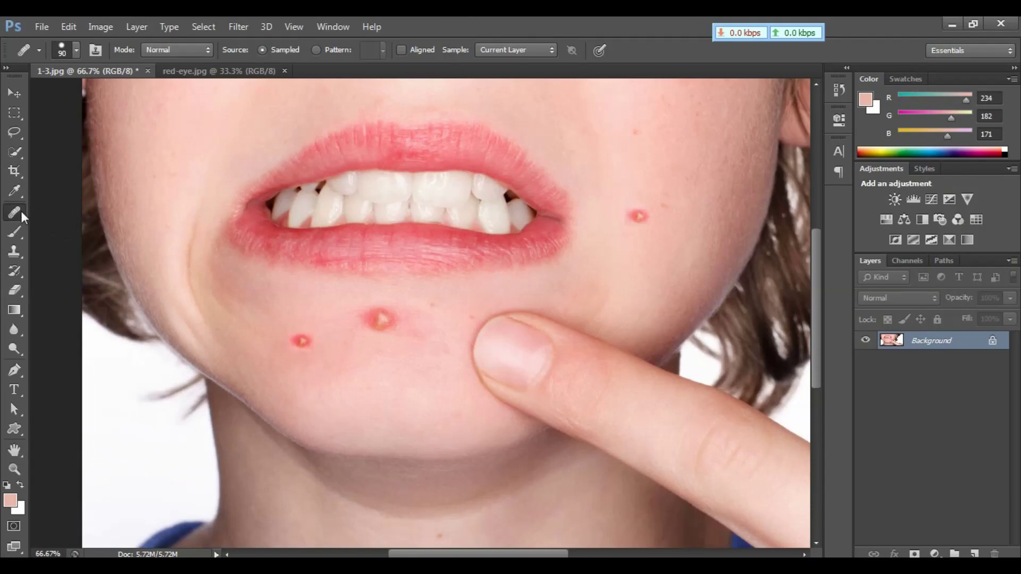
{"action": "right_click", "coordinate": [19, 212]}
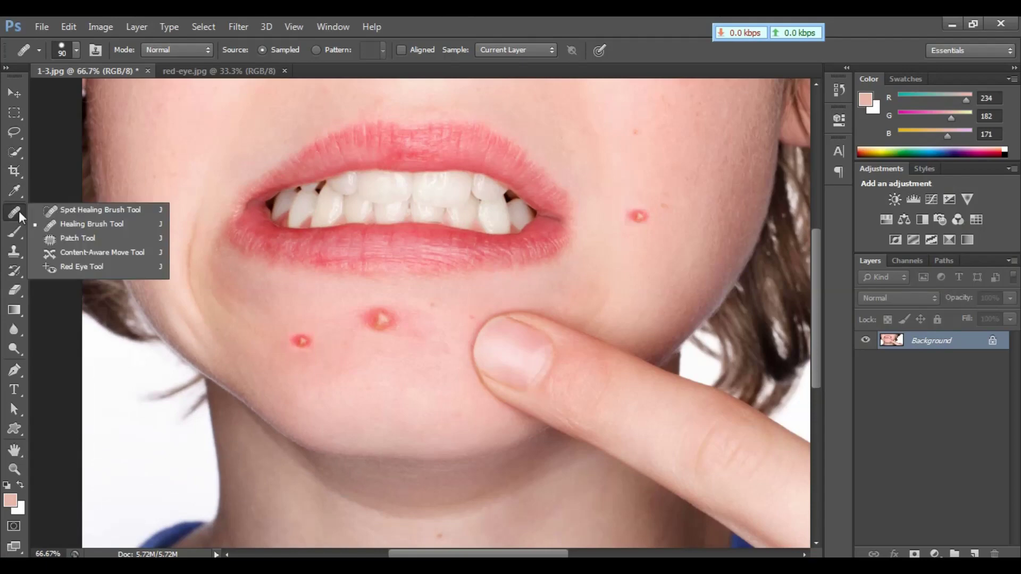
With the Patch Tool at 400% zoom, patch the small left chin blemish with nearby clean skin
{"action": "left_click", "coordinate": [79, 239]}
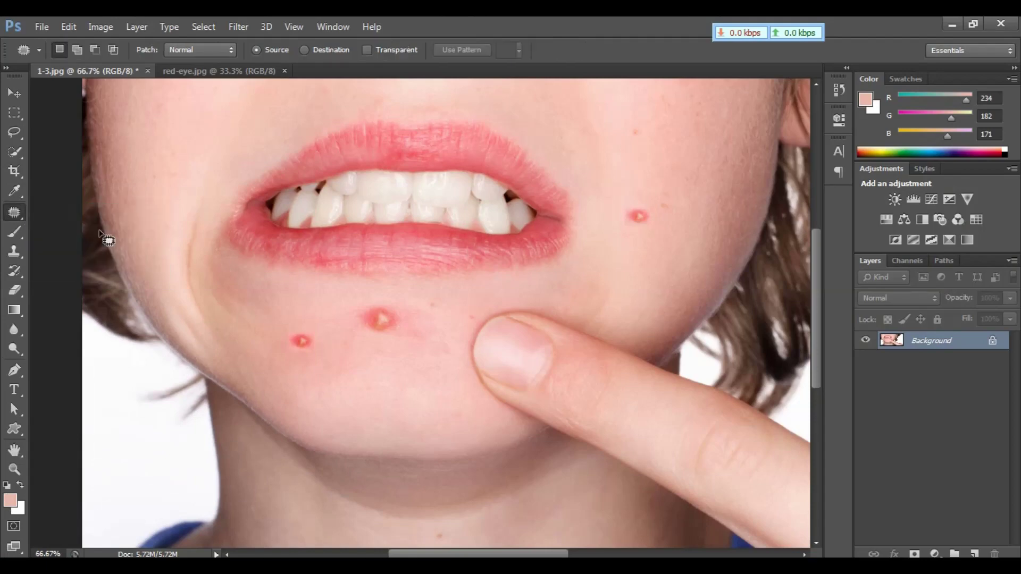
{"action": "key", "text": "ctrl+plus"}
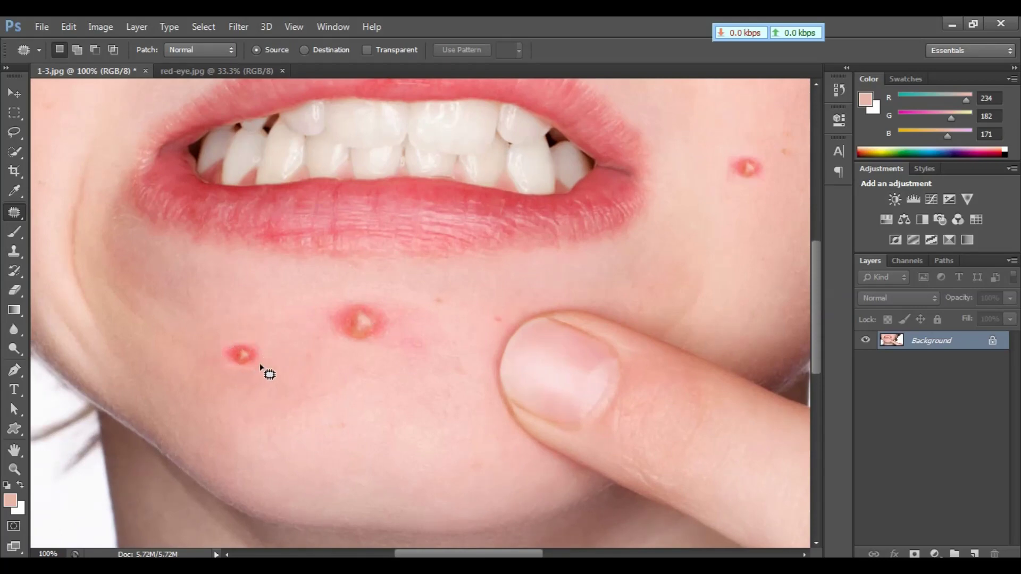
{"action": "left_click_drag", "start_coordinate": [269, 354], "coordinate": [215, 351]}
{"action": "left_click_drag", "start_coordinate": [241, 381], "coordinate": [268, 347]}
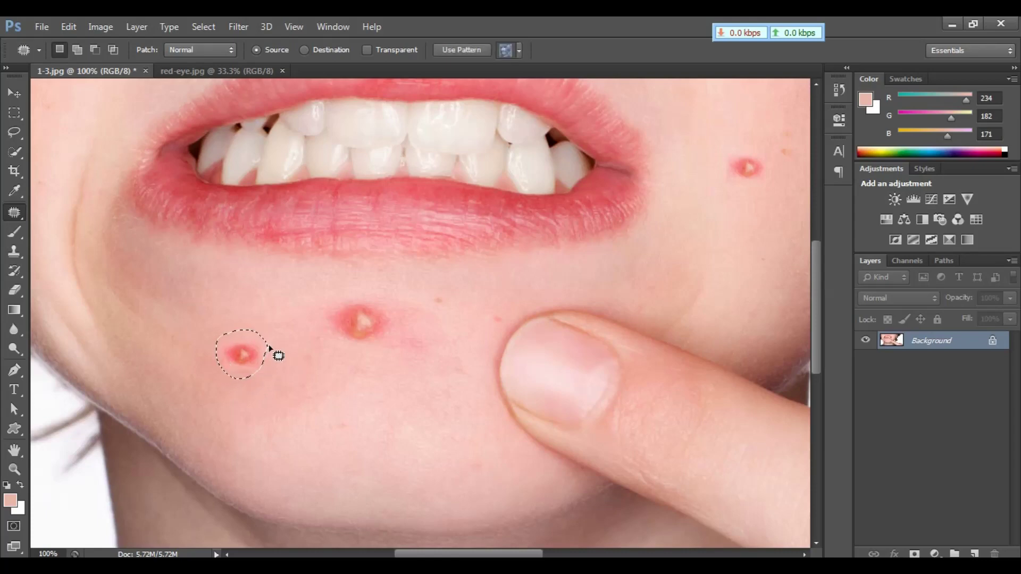
{"action": "key", "text": "ctrl+plus"}
{"action": "key", "text": "ctrl+plus"}
{"action": "left_click_drag", "start_coordinate": [169, 403], "coordinate": [353, 346]}
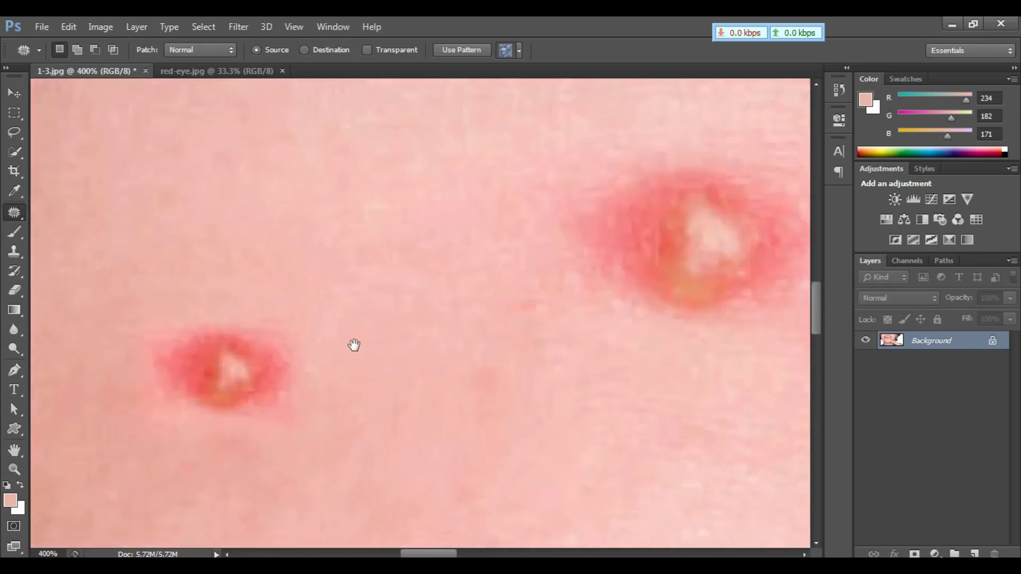
{"action": "mouse_move", "coordinate": [420, 319]}
{"action": "left_mouse_down"}
{"action": "mouse_move", "coordinate": [406, 333]}
{"action": "mouse_move", "coordinate": [245, 269]}
{"action": "mouse_move", "coordinate": [222, 213]}
{"action": "mouse_move", "coordinate": [187, 200]}
{"action": "left_mouse_up"}
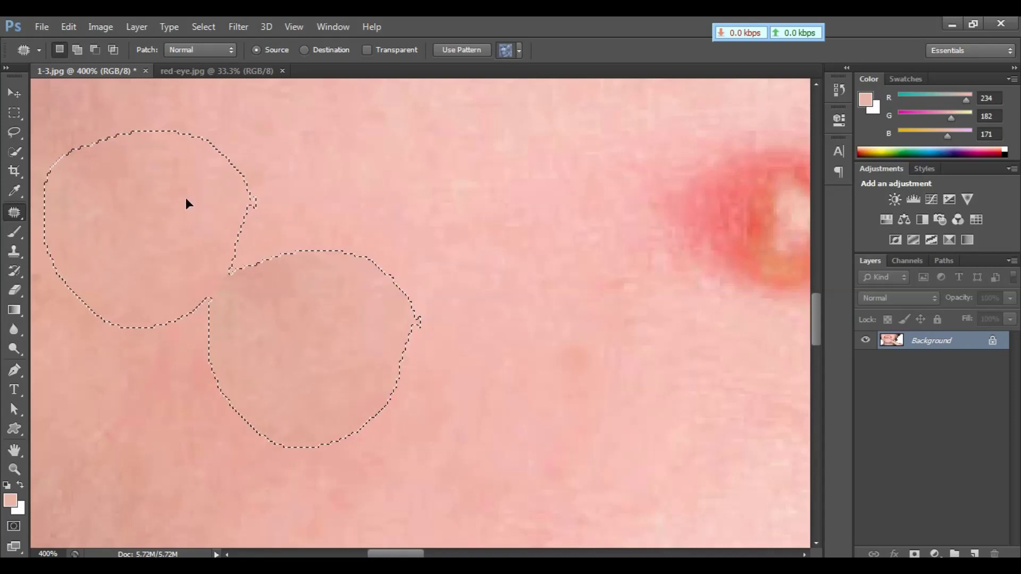
{"action": "left_click_drag", "start_coordinate": [186, 200], "coordinate": [184, 198]}
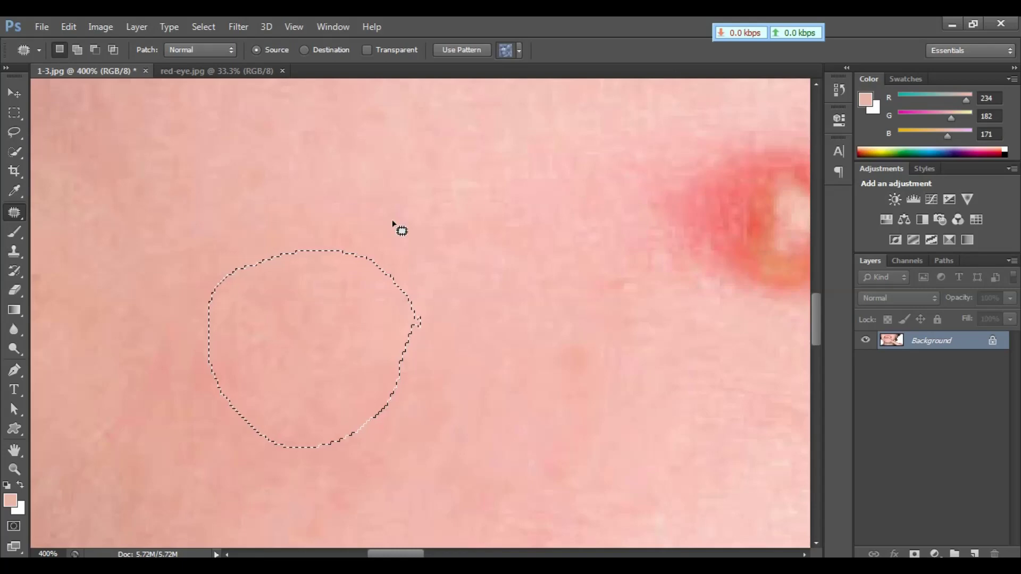
{"action": "key", "text": "ctrl+d"}
Outline the pimple below the lower lip and try patching it from skin, teeth and finger
{"action": "key", "text": "ctrl+minus"}
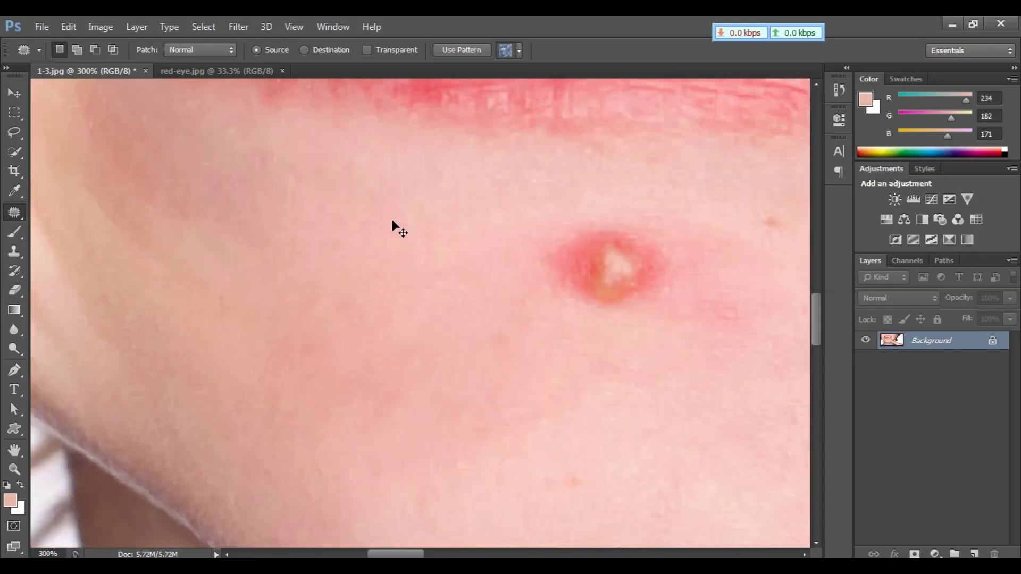
{"action": "key", "text": "ctrl+minus"}
{"action": "key", "text": "ctrl+minus"}
{"action": "key", "text": "ctrl+minus"}
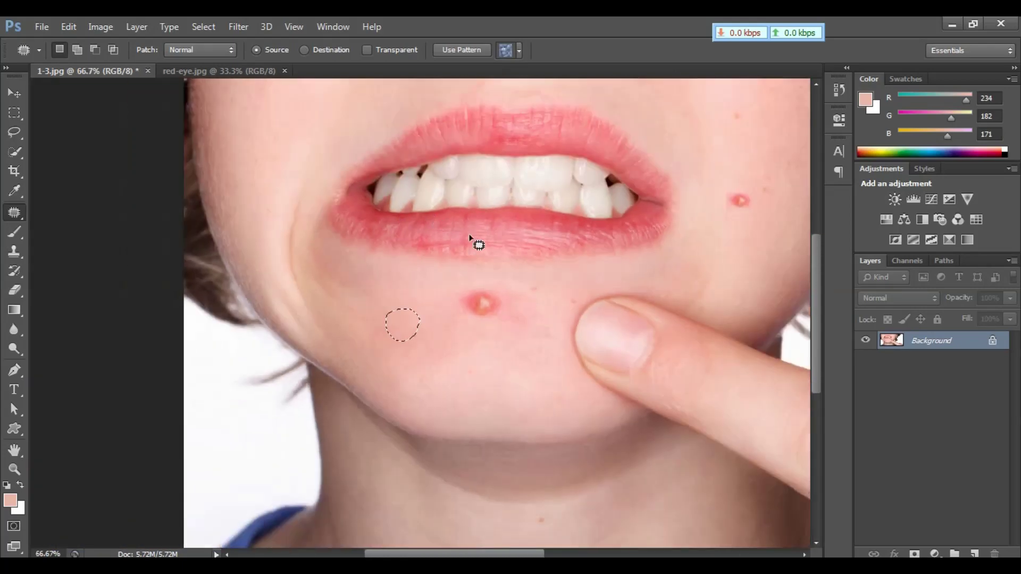
{"action": "mouse_move", "coordinate": [515, 301]}
{"action": "left_mouse_down"}
{"action": "mouse_move", "coordinate": [500, 325]}
{"action": "mouse_move", "coordinate": [517, 307]}
{"action": "left_mouse_up"}
{"action": "left_click_drag", "start_coordinate": [500, 307], "coordinate": [485, 368]}
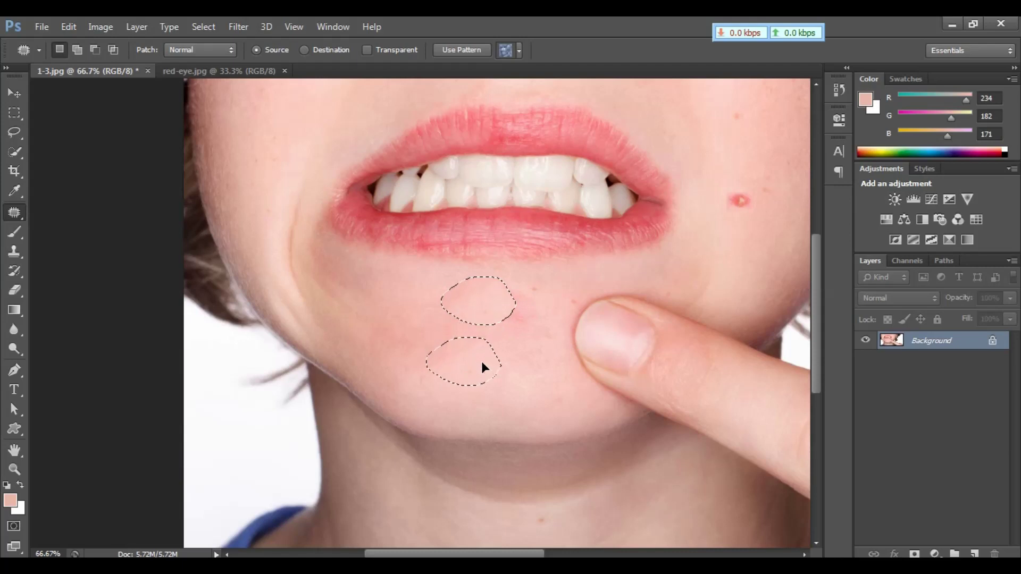
{"action": "mouse_move", "coordinate": [480, 362]}
{"action": "left_mouse_down"}
{"action": "mouse_move", "coordinate": [407, 180]}
{"action": "mouse_move", "coordinate": [419, 186]}
{"action": "left_mouse_up"}
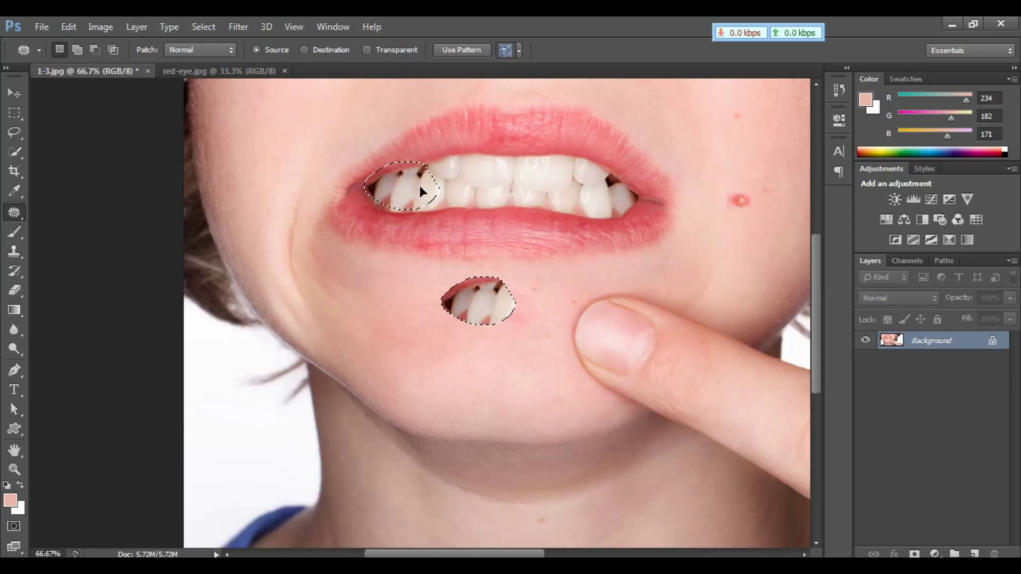
{"action": "mouse_move", "coordinate": [496, 298]}
{"action": "left_mouse_down"}
{"action": "mouse_move", "coordinate": [657, 351]}
{"action": "mouse_move", "coordinate": [611, 323]}
{"action": "left_mouse_up"}
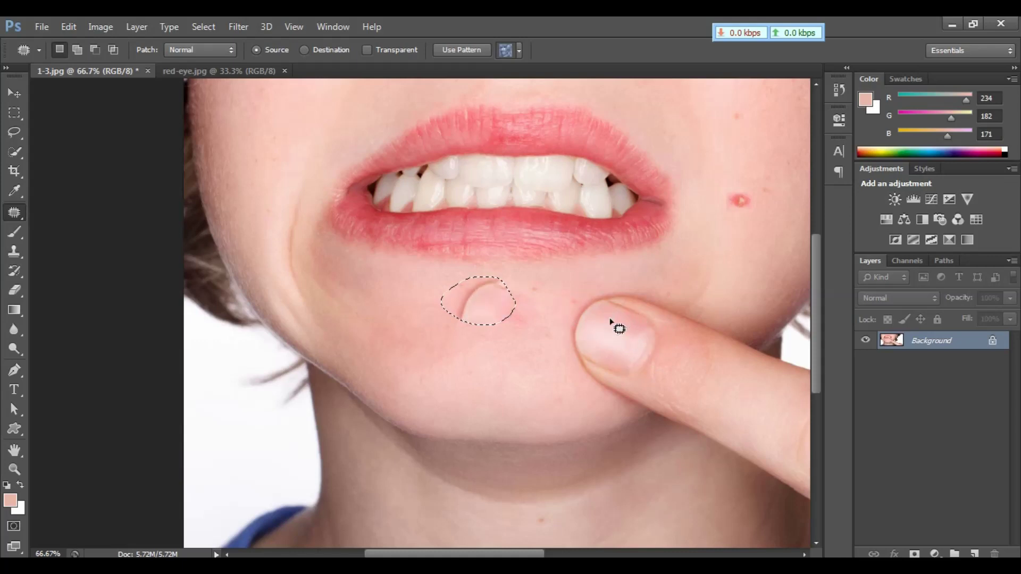
Undo the finger patch and patch the lip pimple with clean skin to its left
{"action": "key", "text": "ctrl+d"}
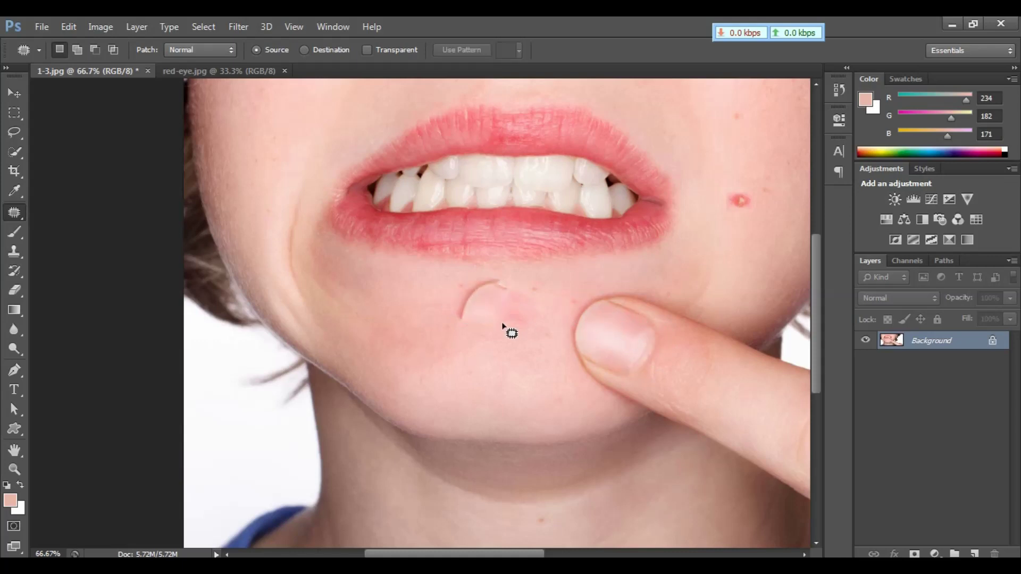
{"action": "key", "text": "ctrl+alt+z"}
{"action": "key", "text": "ctrl+alt+z"}
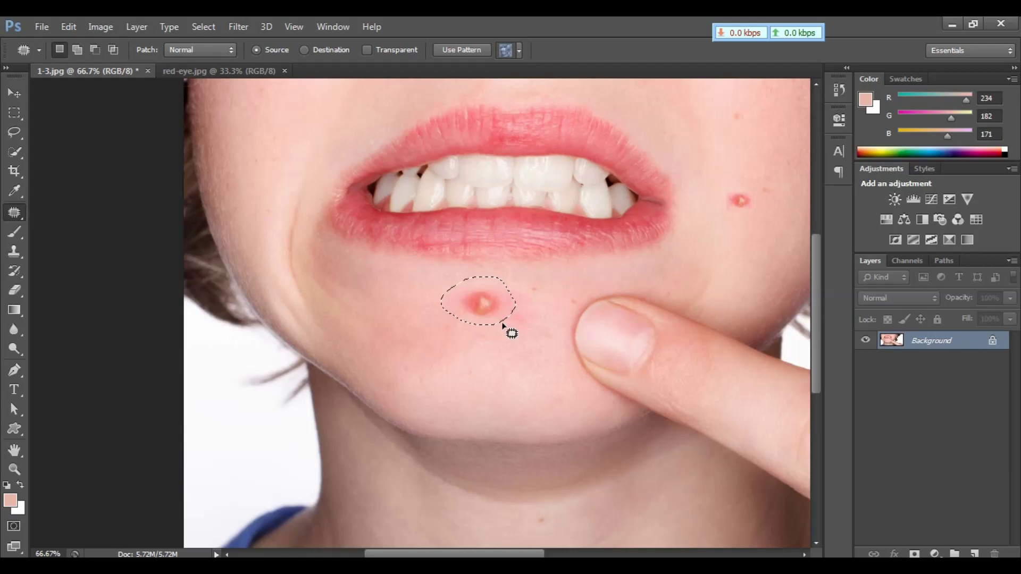
{"action": "left_click_drag", "start_coordinate": [476, 303], "coordinate": [388, 328]}
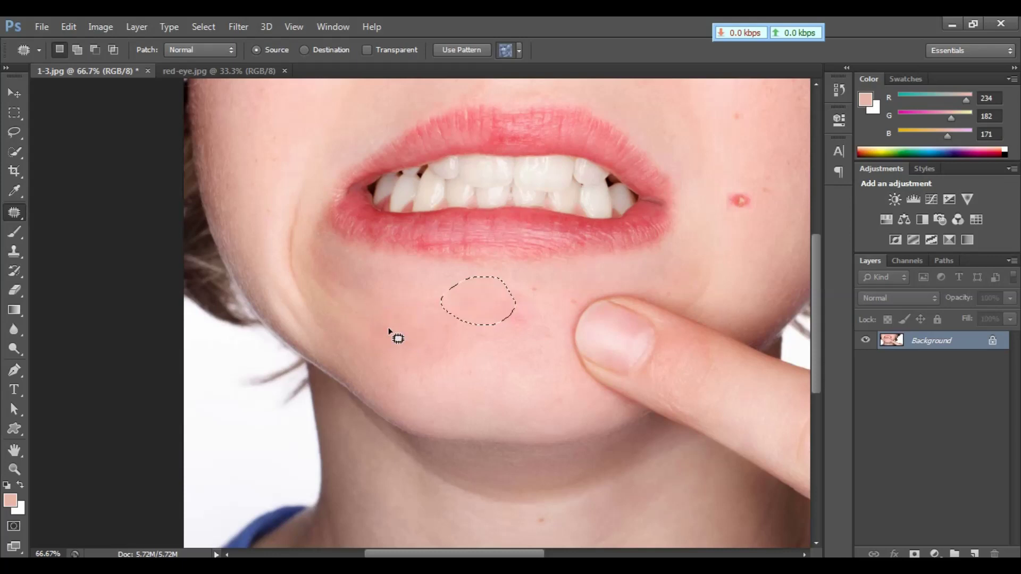
{"action": "key", "text": "ctrl+d"}
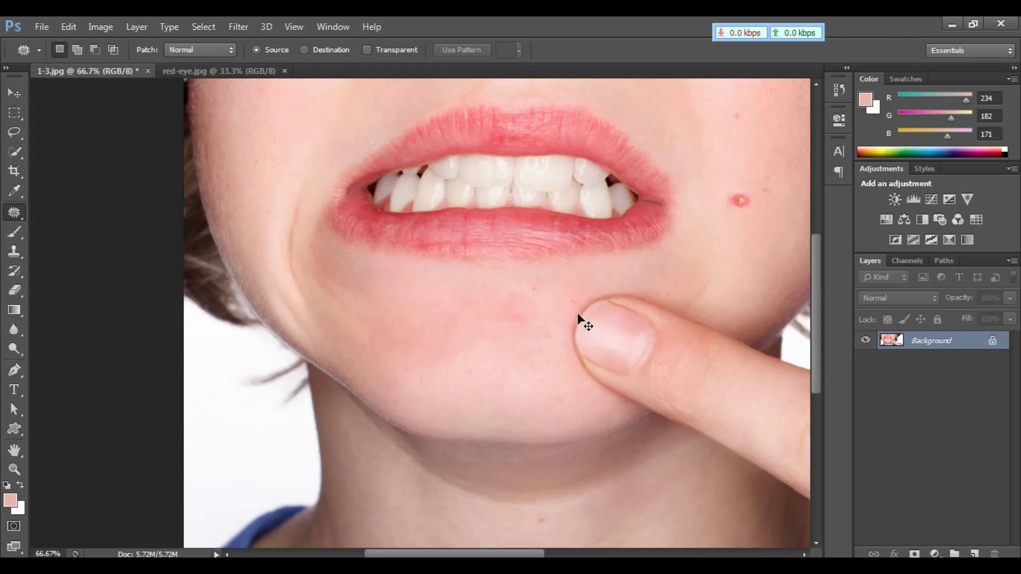
Restore both chin pimples, switch to the Content-Aware Move Tool, and outline the left pimple
{"action": "key", "text": "ctrl+alt+z"}
{"action": "key", "text": "ctrl+alt+z"}
{"action": "key", "text": "ctrl+alt+z"}
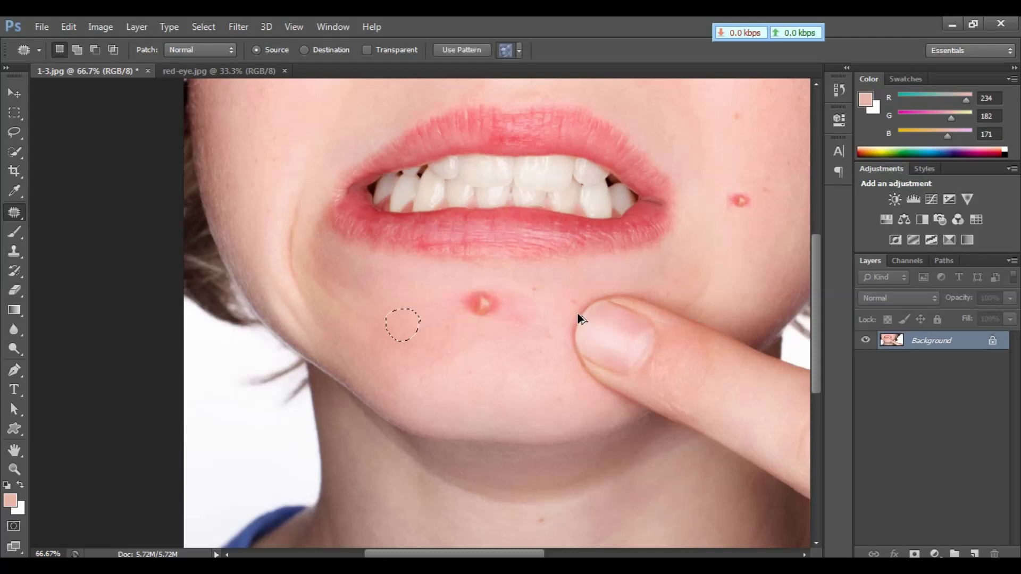
{"action": "key", "text": "ctrl+alt+z"}
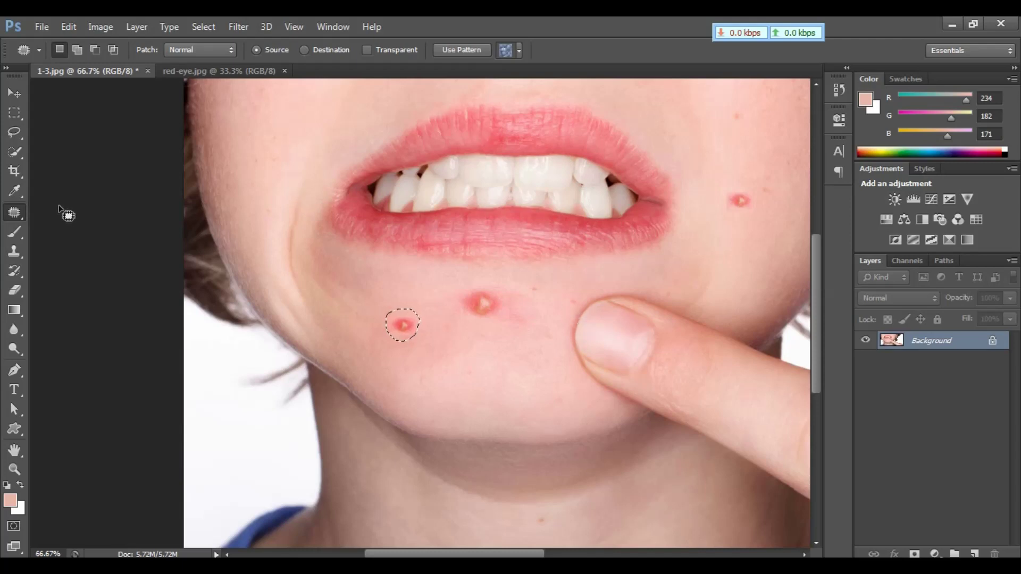
{"action": "right_click", "coordinate": [14, 212]}
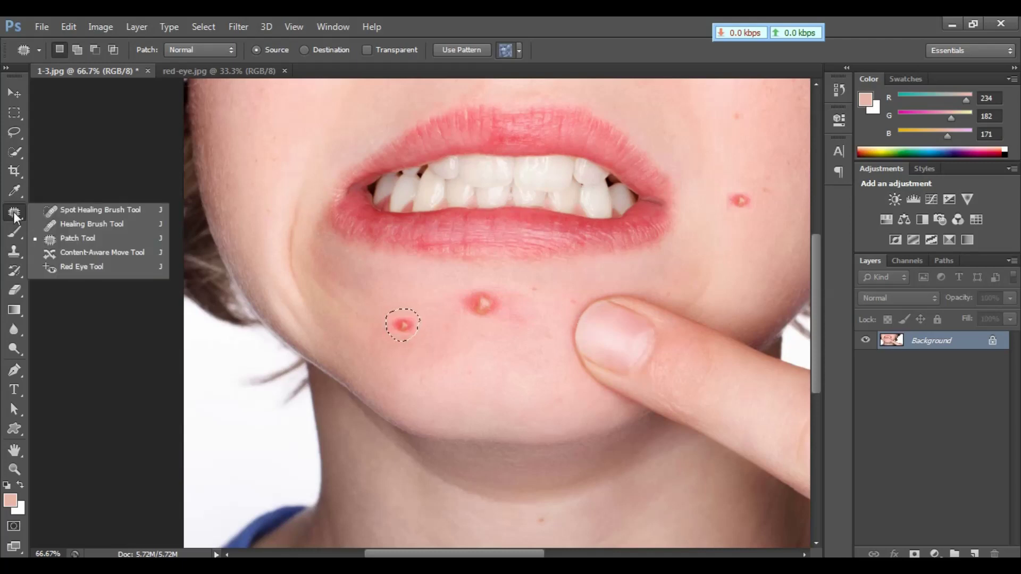
{"action": "left_click", "coordinate": [115, 257]}
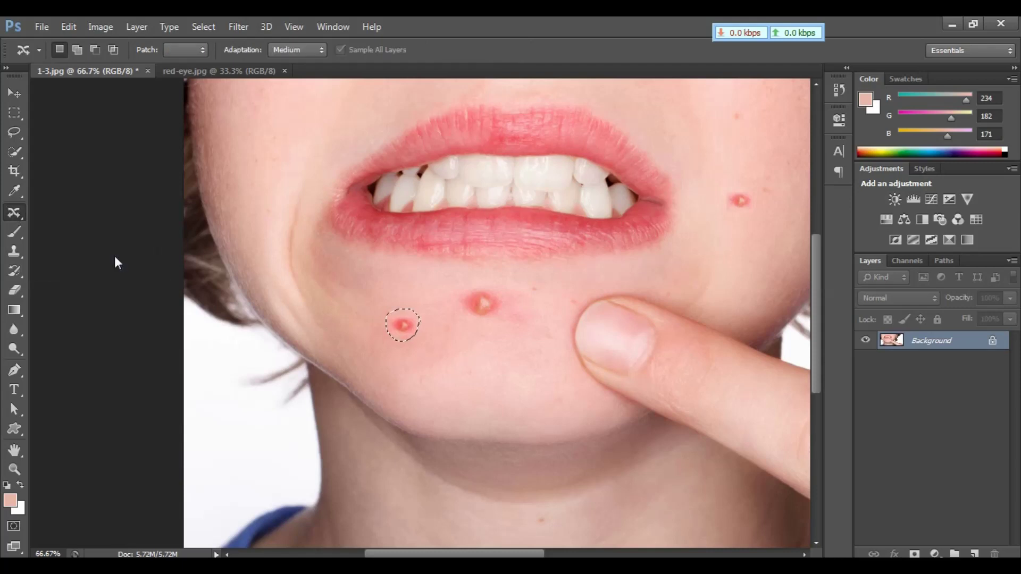
{"action": "left_click", "coordinate": [409, 308]}
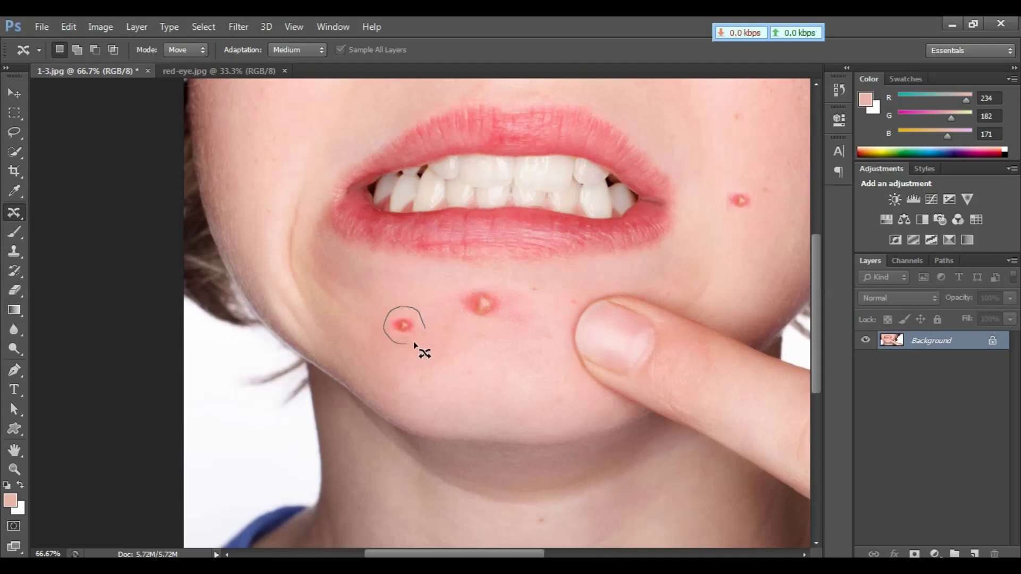
{"action": "mouse_move", "coordinate": [400, 343]}
{"action": "left_mouse_down"}
{"action": "mouse_move", "coordinate": [425, 328]}
{"action": "mouse_move", "coordinate": [467, 369]}
{"action": "left_mouse_up"}
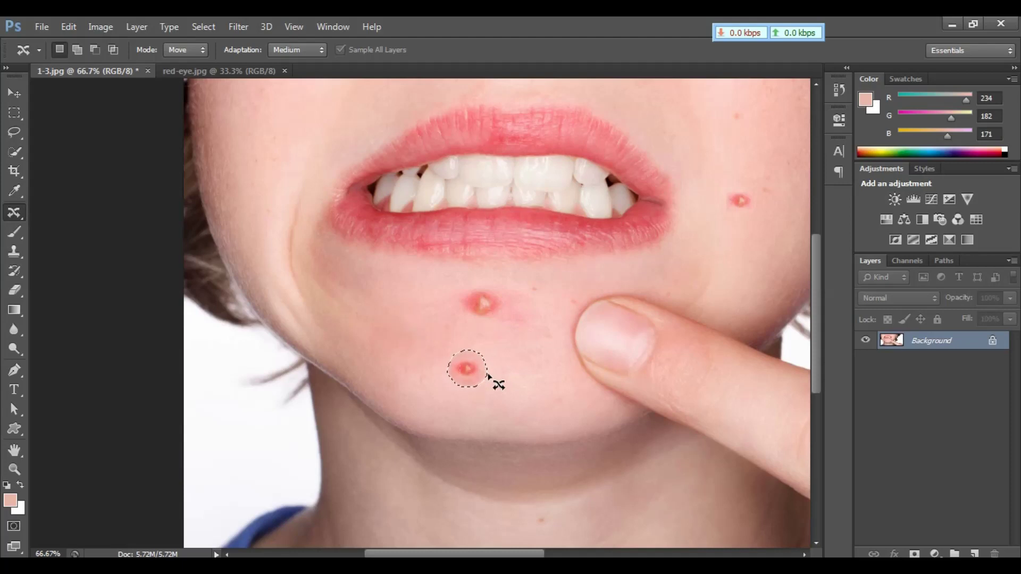
Undo the first move, then move clean skin from beside the left pimple over it
{"action": "key", "text": "ctrl+z"}
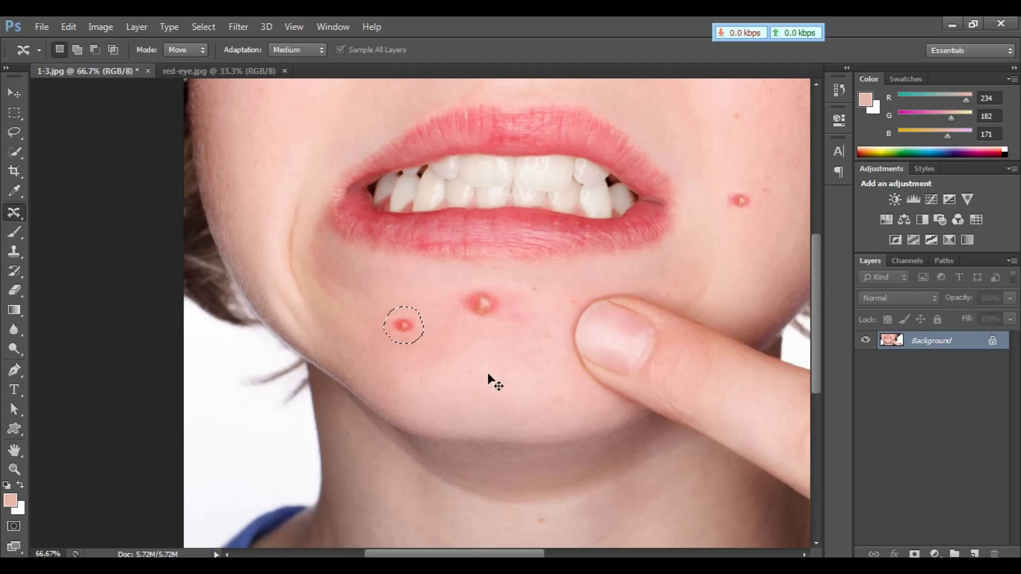
{"action": "key", "text": "ctrl+d"}
{"action": "left_click_drag", "start_coordinate": [345, 335], "coordinate": [375, 352]}
{"action": "mouse_move", "coordinate": [375, 352]}
{"action": "left_mouse_down"}
{"action": "mouse_move", "coordinate": [346, 343]}
{"action": "mouse_move", "coordinate": [391, 318]}
{"action": "left_mouse_up"}
{"action": "key", "text": "ctrl+d"}
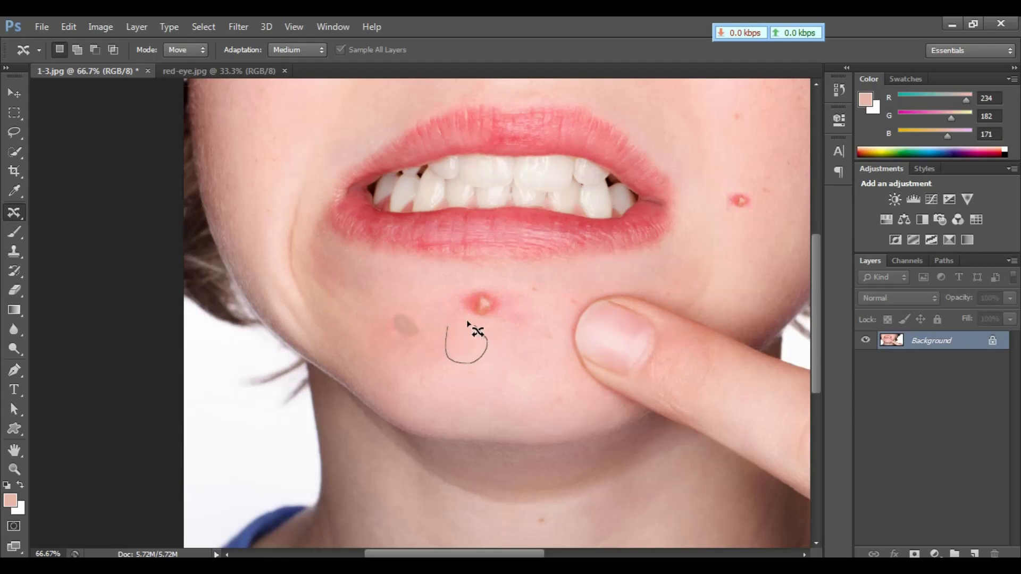
Move clean skin over the pimple below the lip and zoom out to the whole photo
{"action": "mouse_move", "coordinate": [467, 322]}
{"action": "left_mouse_down"}
{"action": "mouse_move", "coordinate": [464, 336]}
{"action": "mouse_move", "coordinate": [470, 305]}
{"action": "left_mouse_up"}
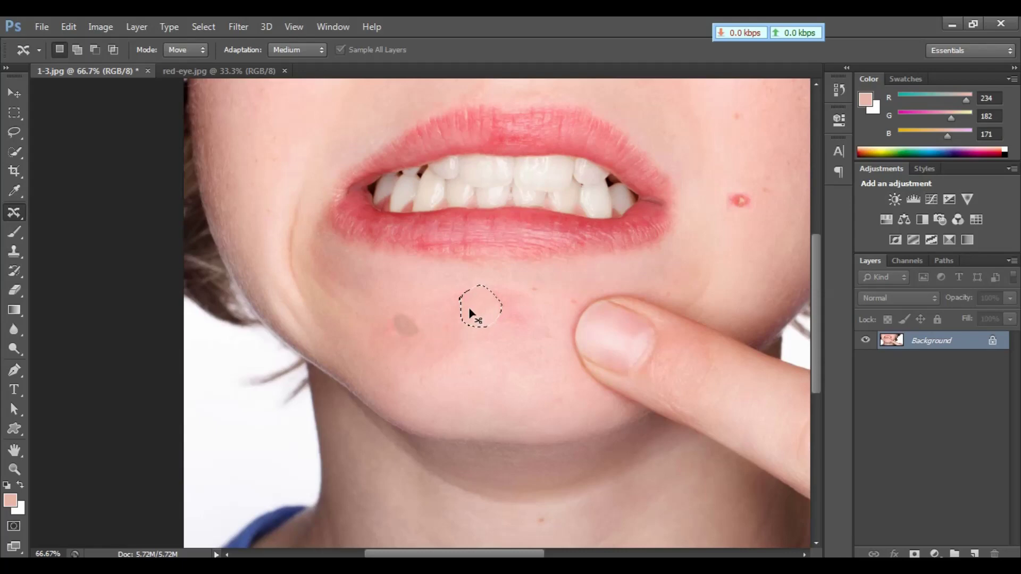
{"action": "key", "text": "ctrl+d"}
{"action": "key", "text": "ctrl+minus"}
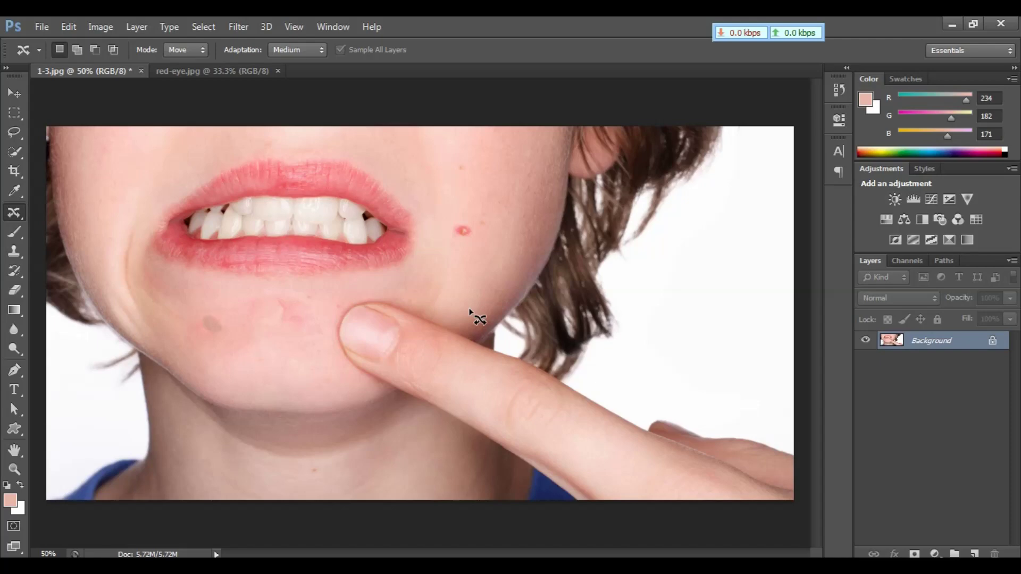
Switch to the red-eye.jpg photo and zoom in on the eyes
{"action": "left_click", "coordinate": [212, 74]}
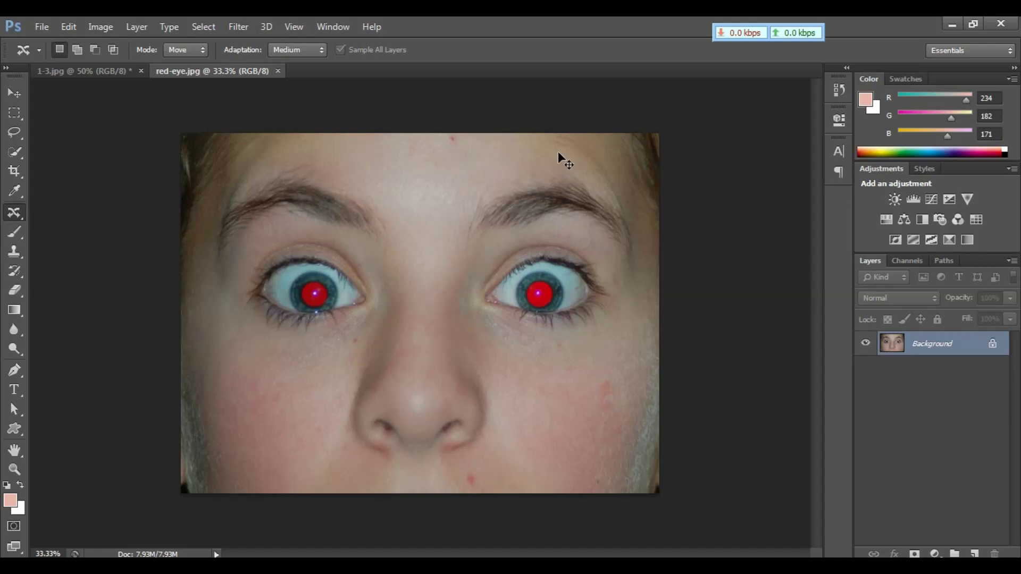
{"action": "key", "text": "ctrl+plus"}
{"action": "key", "text": "ctrl+plus"}
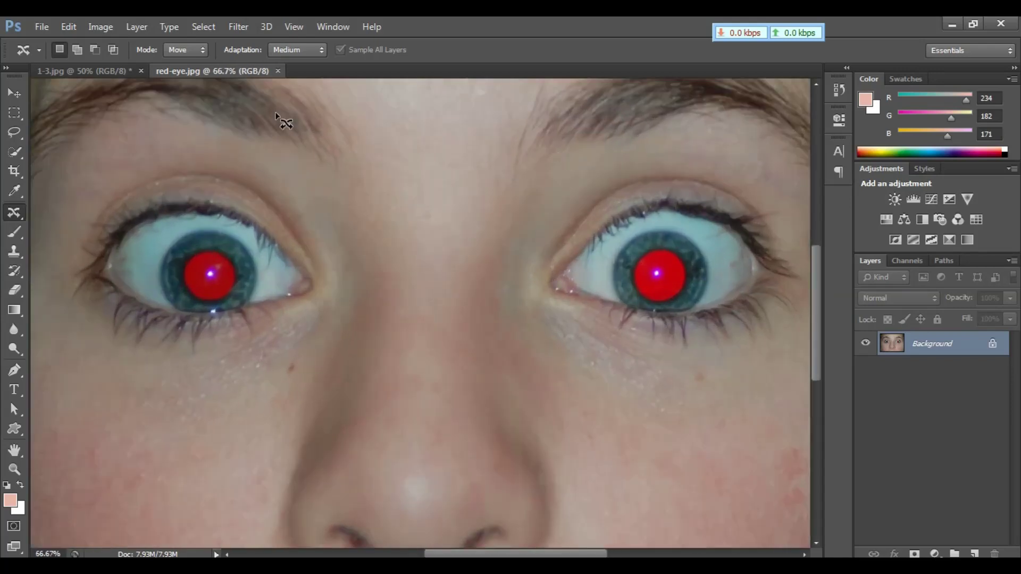
Use the Red Eye Tool on the left eye's pupil to turn it from red to dark
{"action": "right_click", "coordinate": [14, 212]}
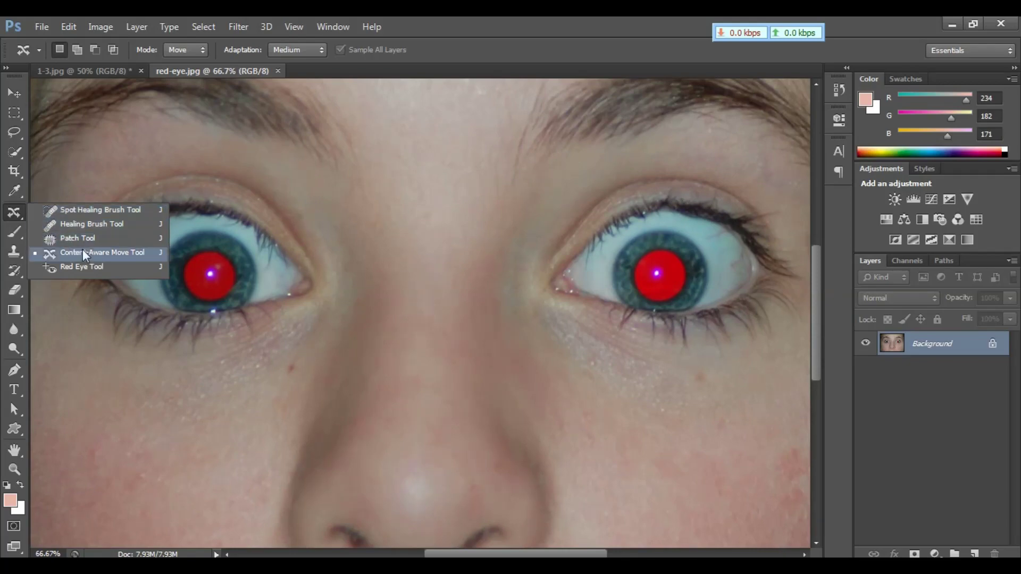
{"action": "left_click", "coordinate": [82, 266]}
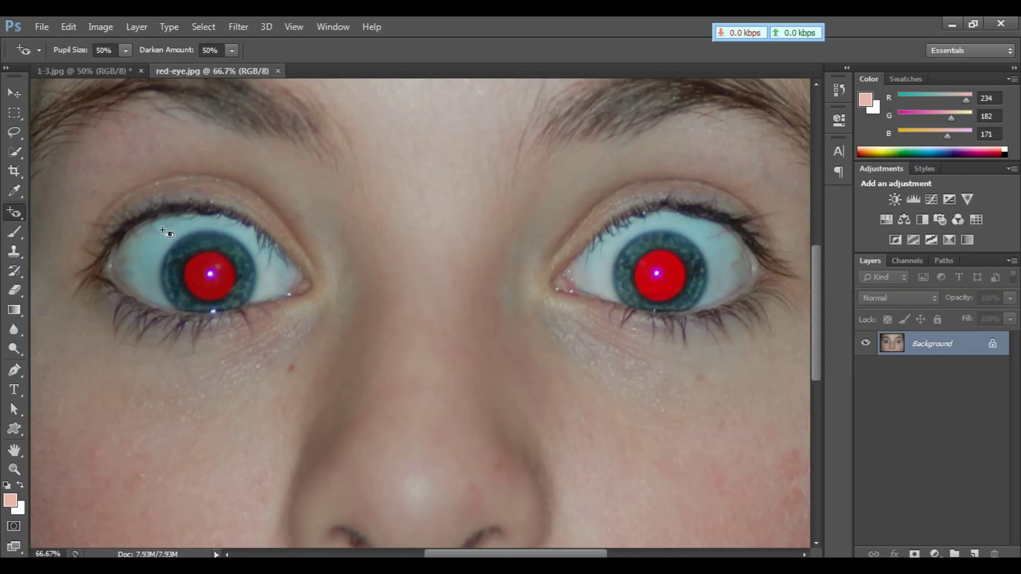
{"action": "mouse_move", "coordinate": [162, 230]}
{"action": "left_mouse_down"}
{"action": "mouse_move", "coordinate": [263, 299]}
{"action": "mouse_move", "coordinate": [272, 318]}
{"action": "left_mouse_up"}
{"action": "key", "text": "ctrl+minus"}
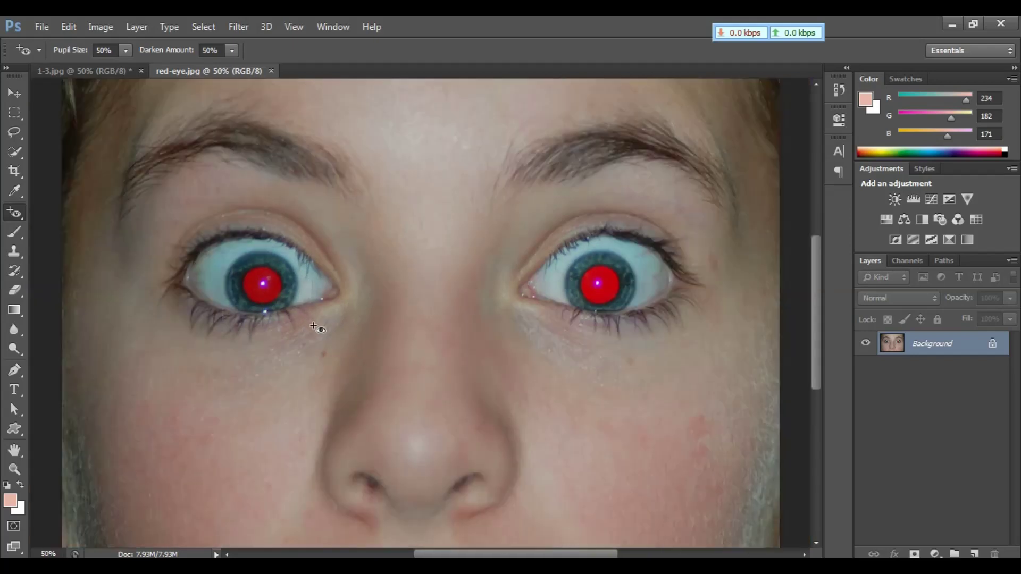
{"action": "left_click", "coordinate": [314, 326]}
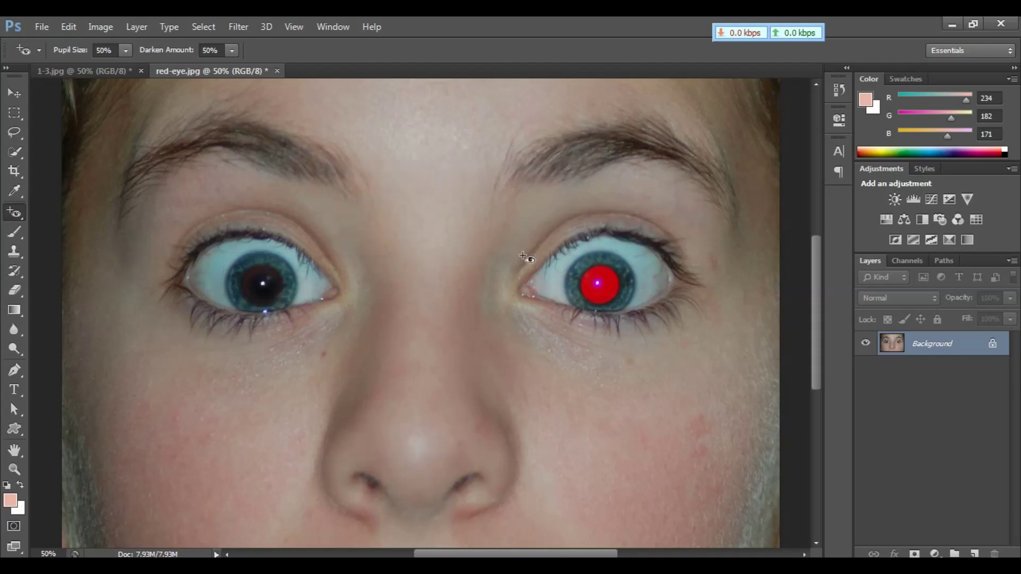
Remove the red glow from the right eye's pupil with the Red Eye Tool, then view at 33.3%
{"action": "key", "text": "ctrl+plus"}
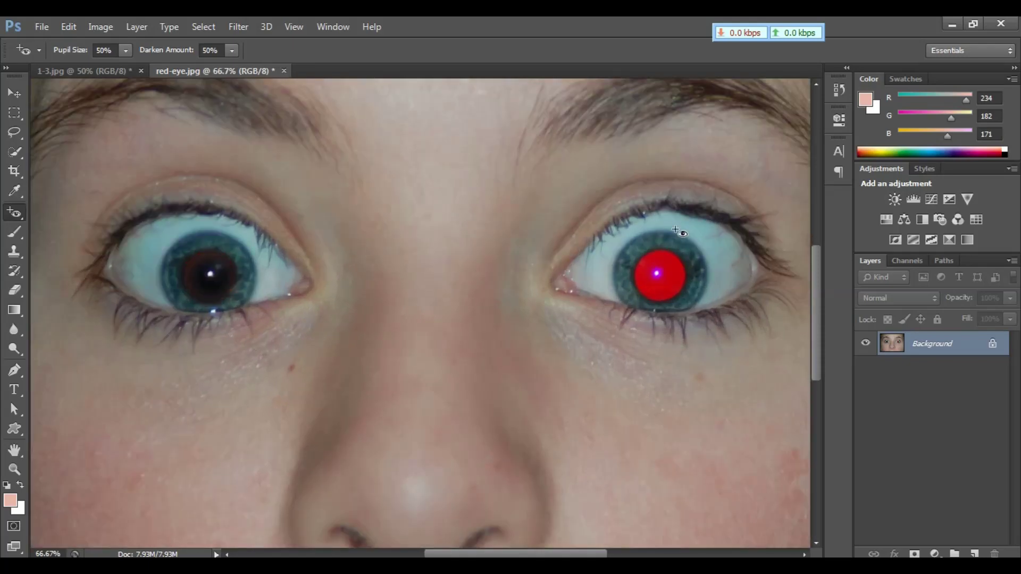
{"action": "left_click_drag", "start_coordinate": [614, 236], "coordinate": [709, 319]}
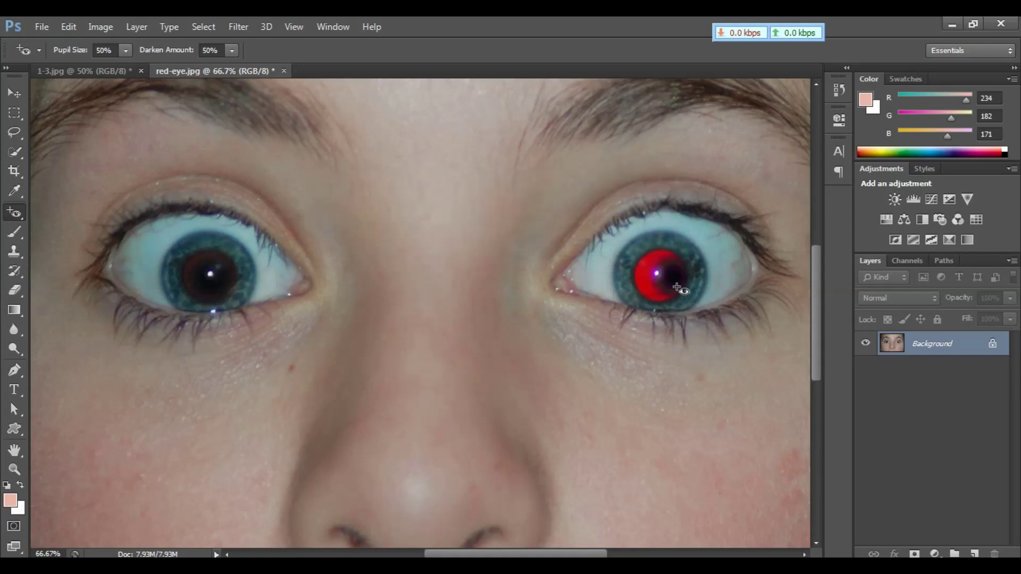
{"action": "left_click_drag", "start_coordinate": [609, 232], "coordinate": [719, 323]}
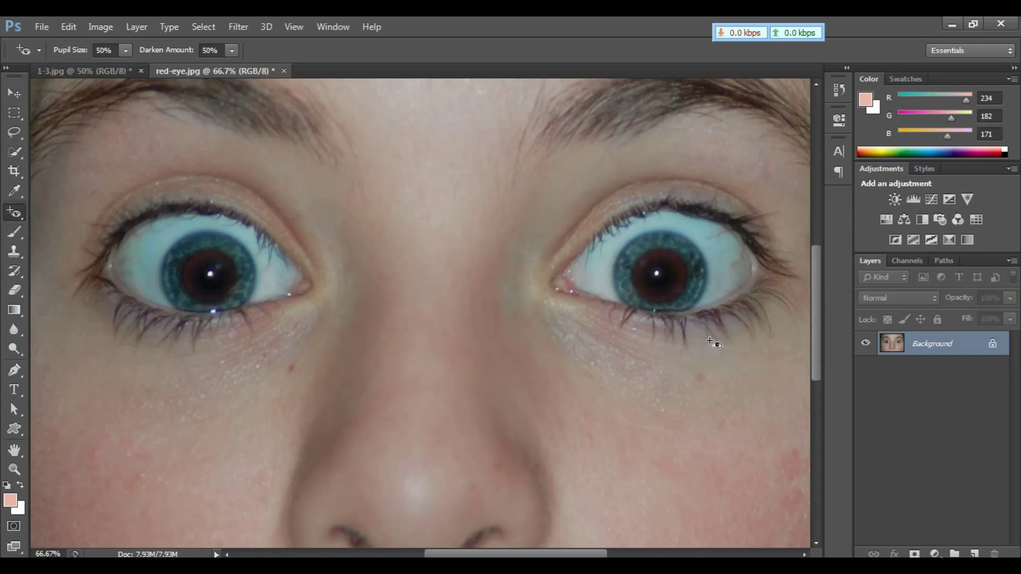
{"action": "key", "text": "ctrl+minus"}
{"action": "key", "text": "ctrl+minus"}
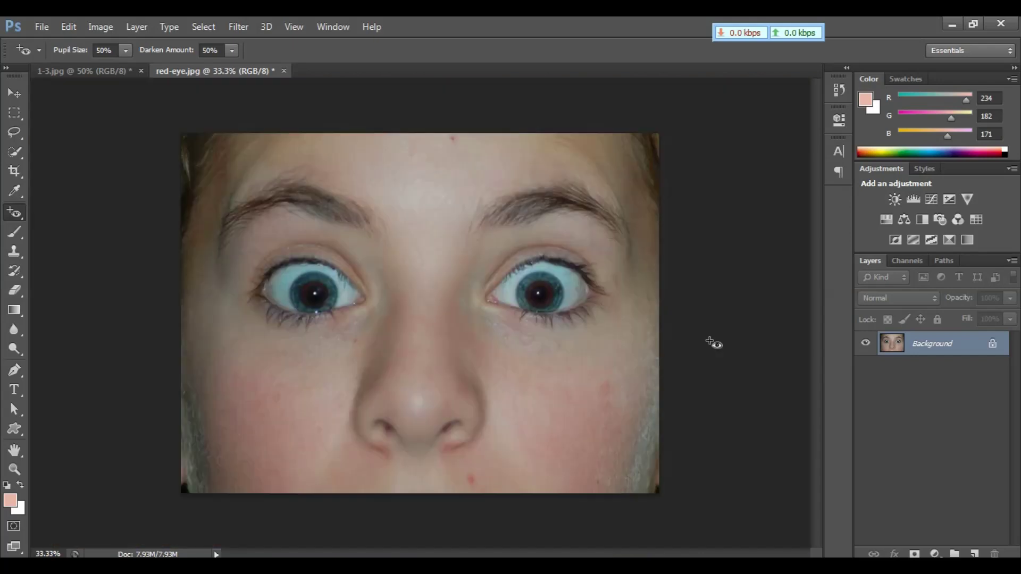